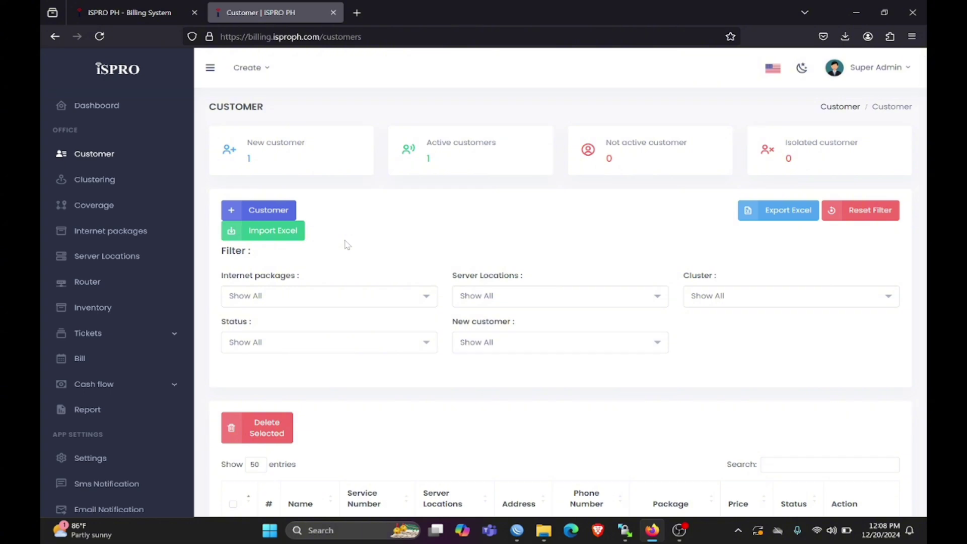
- Download the new-customer import template and open isproph-import-customer.xlsx from Firefox's downloads
click(285, 231)
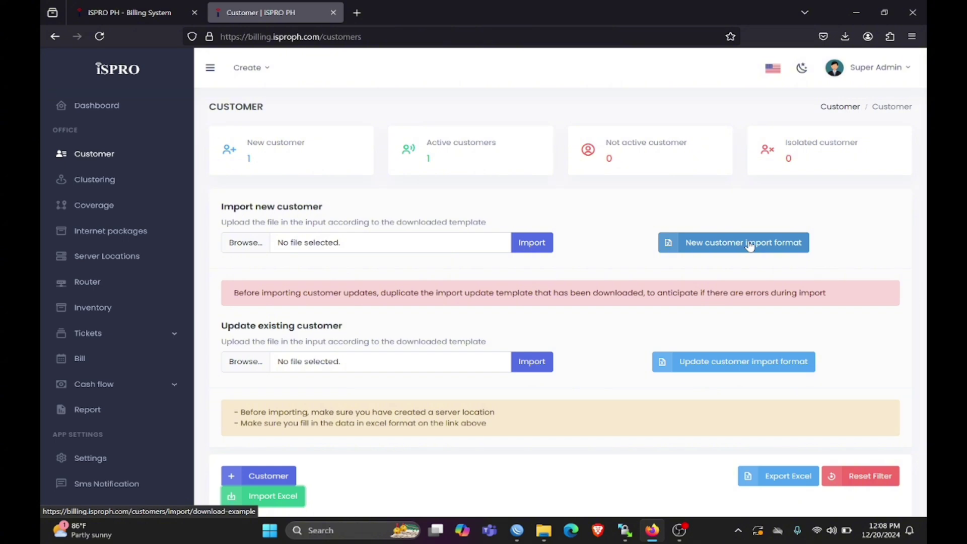
click(750, 245)
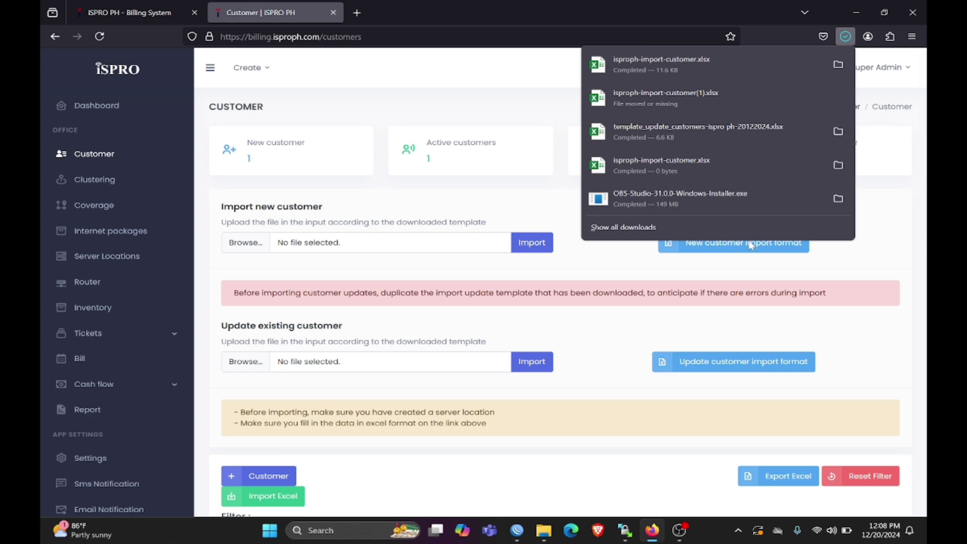
click(681, 70)
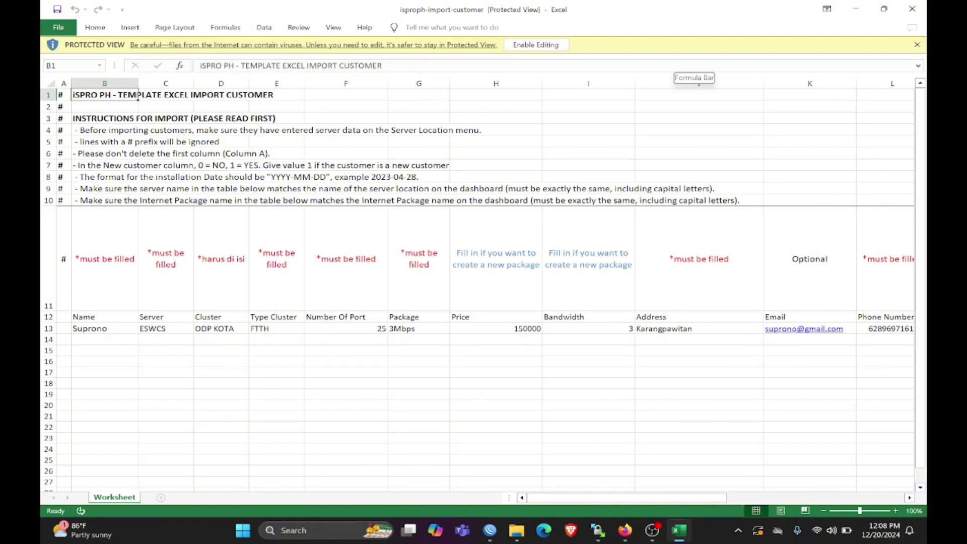
- Enable editing in the template and rename the sample customer in B13 to 'Customer 1'
click(535, 45)
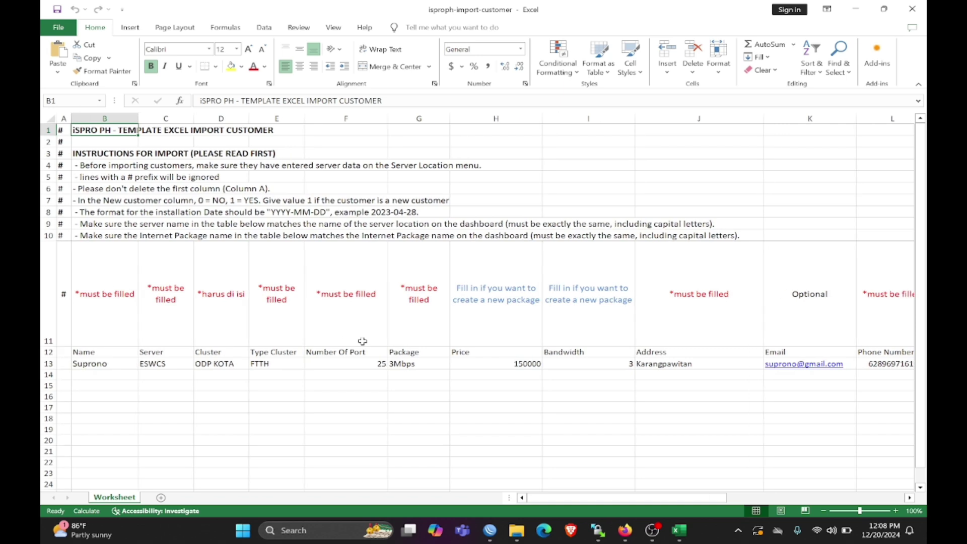
click(122, 364)
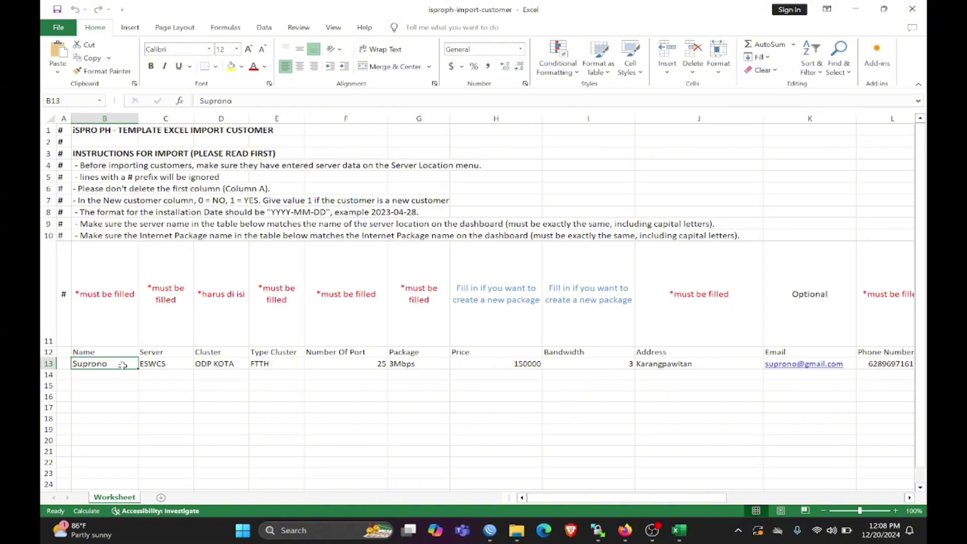
text(Cus)
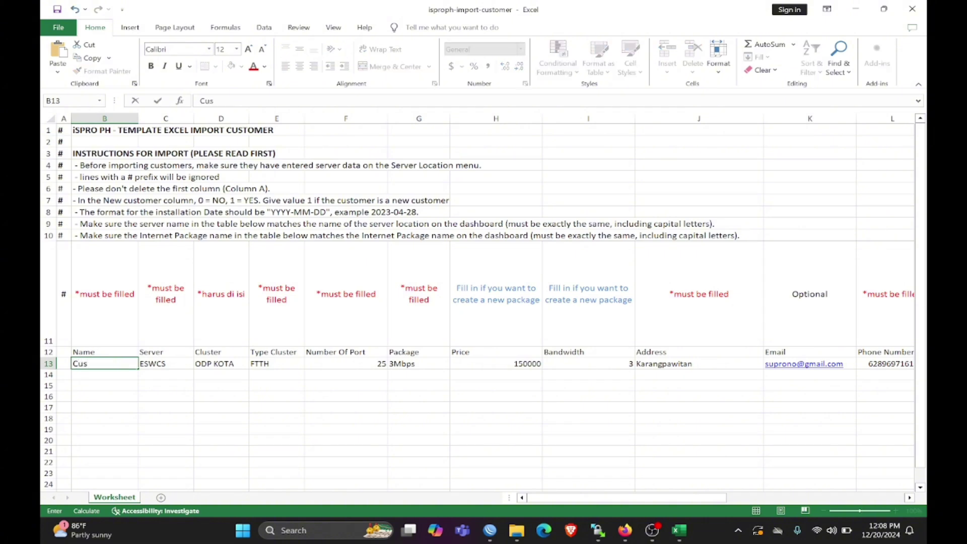
text(tomer 1)
click(173, 363)
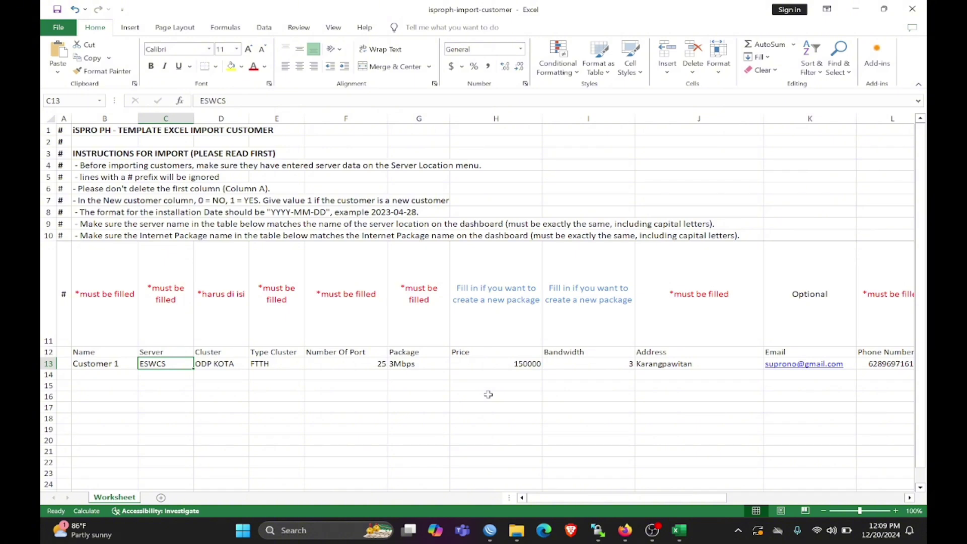
click(627, 530)
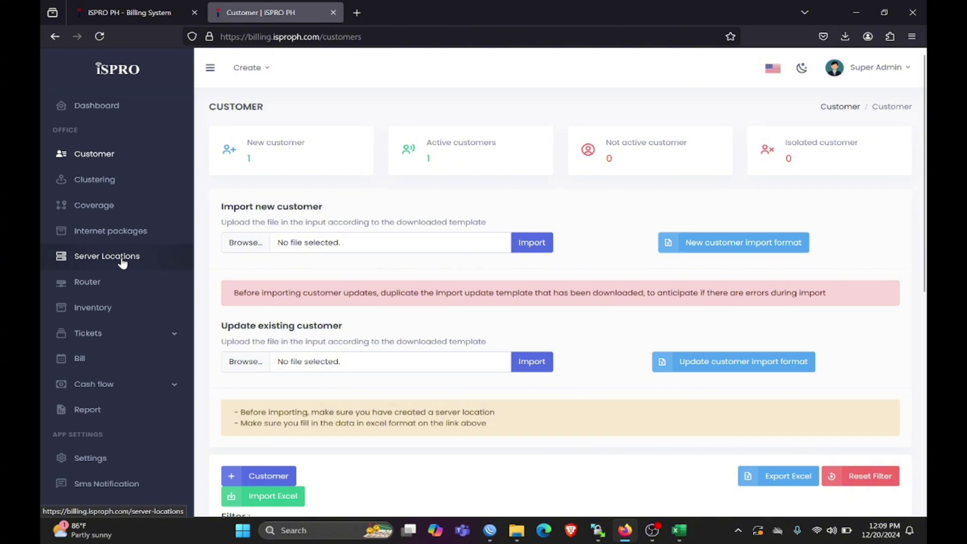
- Copy the 'Plaridel Server' name from the Server Locations list
click(122, 261)
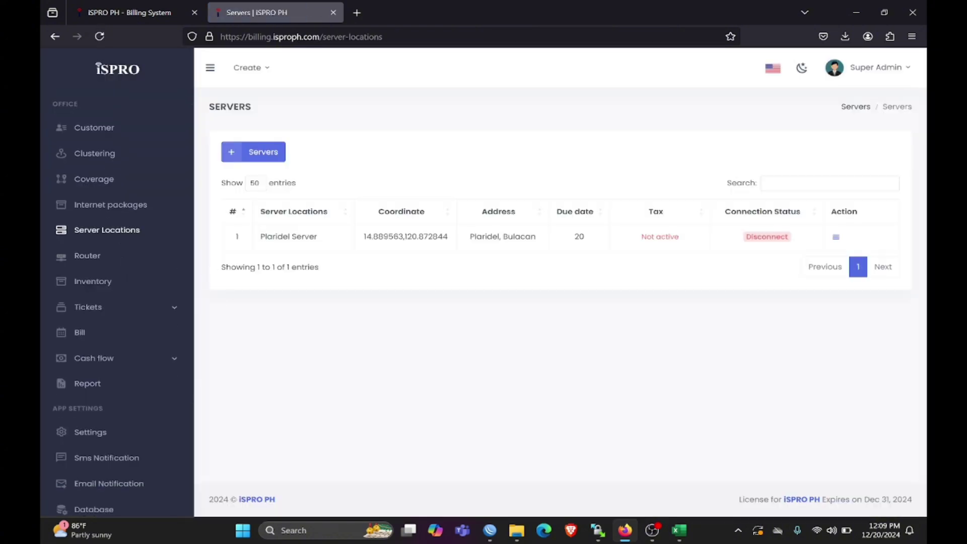
drag(265, 237, 309, 237)
triple_click(274, 236)
right_click(268, 240)
click(284, 250)
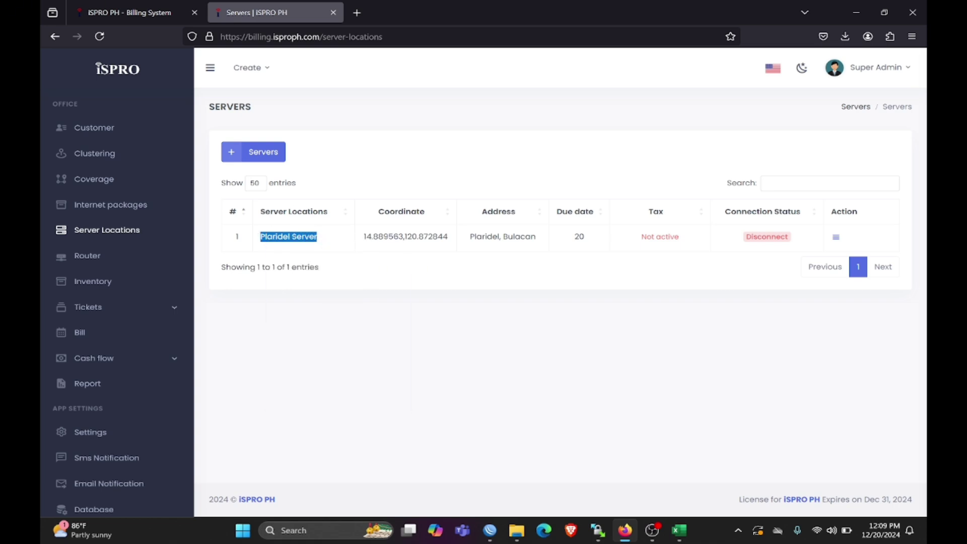
- Paste 'Plaridel Server' over ESWCS in template cell C13, then view the Clustering list
click(680, 533)
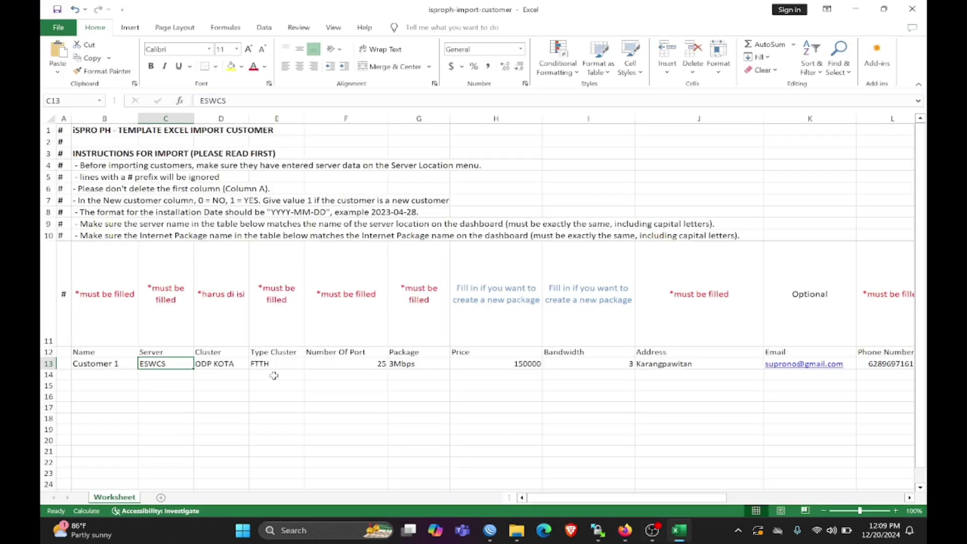
double_click(214, 102)
right_click(217, 106)
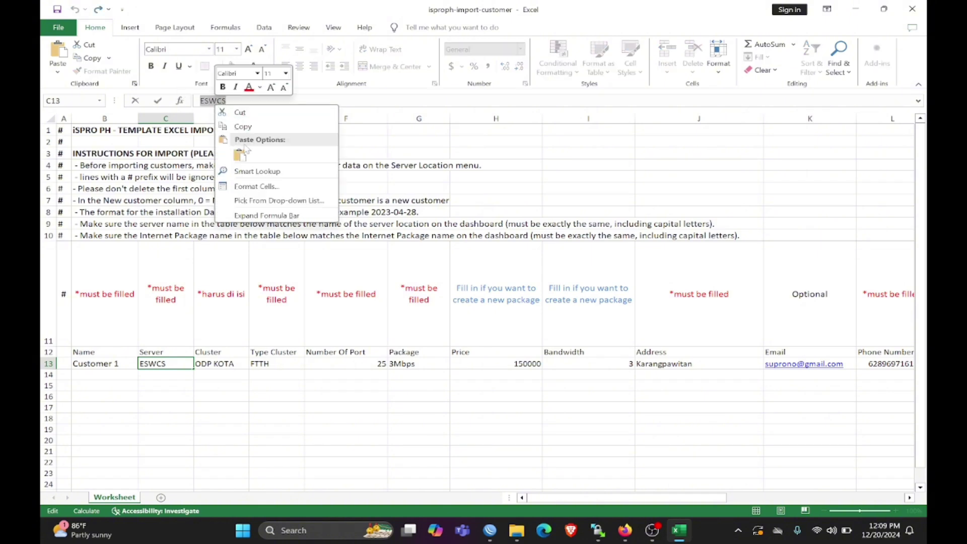
click(241, 150)
click(216, 364)
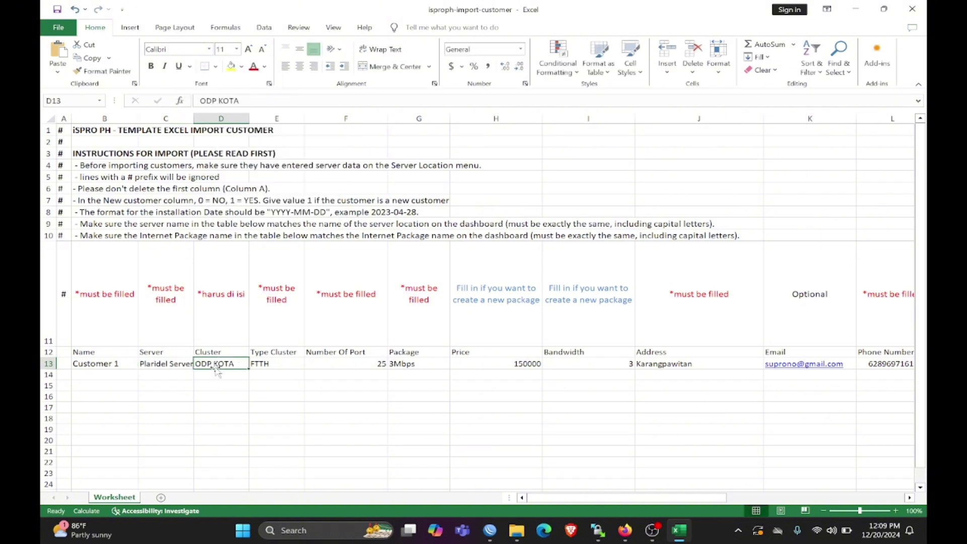
click(625, 530)
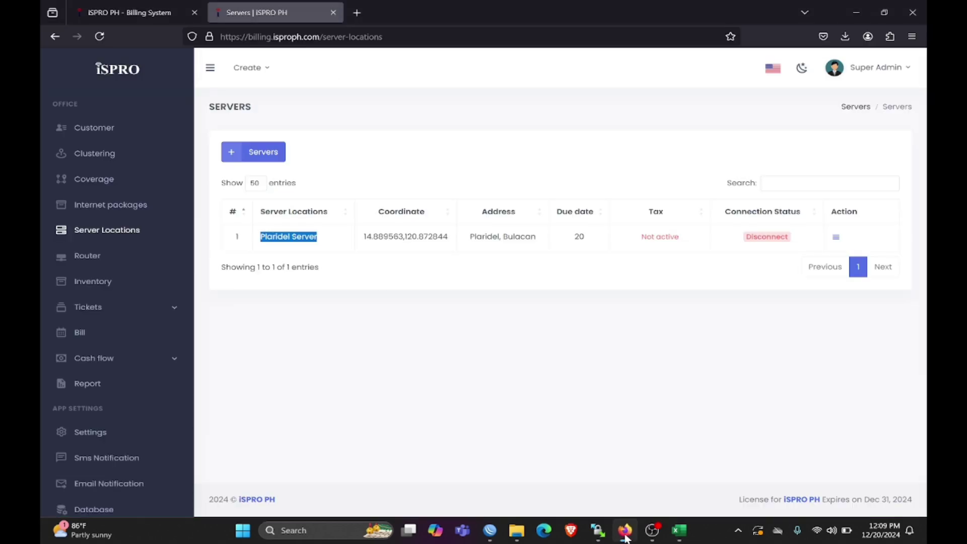
click(111, 154)
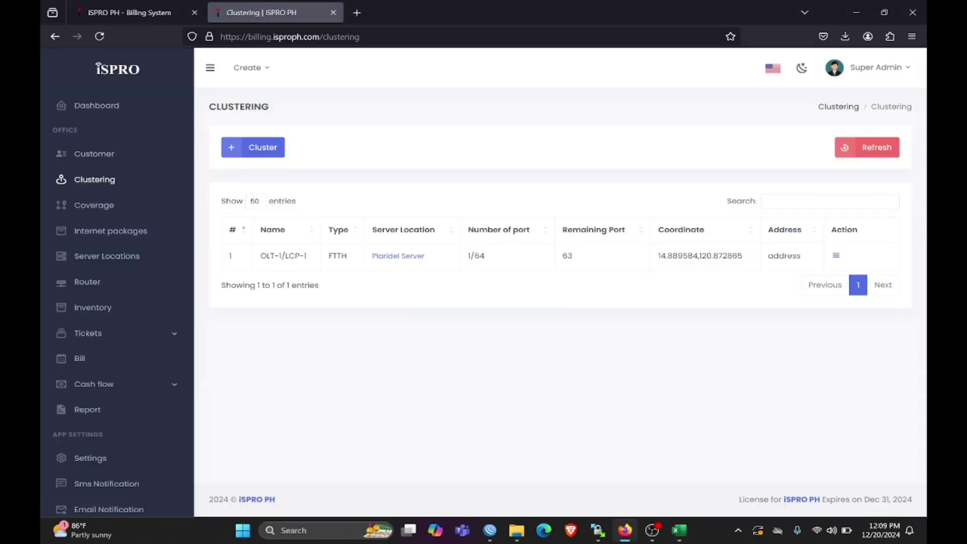
- Copy cluster OLT-1/LCP-1 from Clustering into template cell D13, replacing ODP KOTA
triple_click(318, 260)
right_click(298, 257)
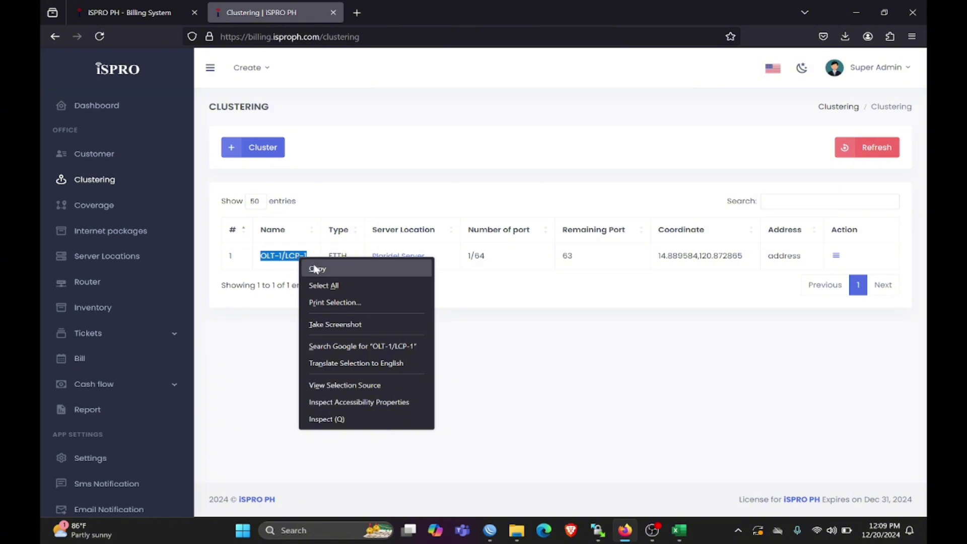
click(308, 264)
click(679, 530)
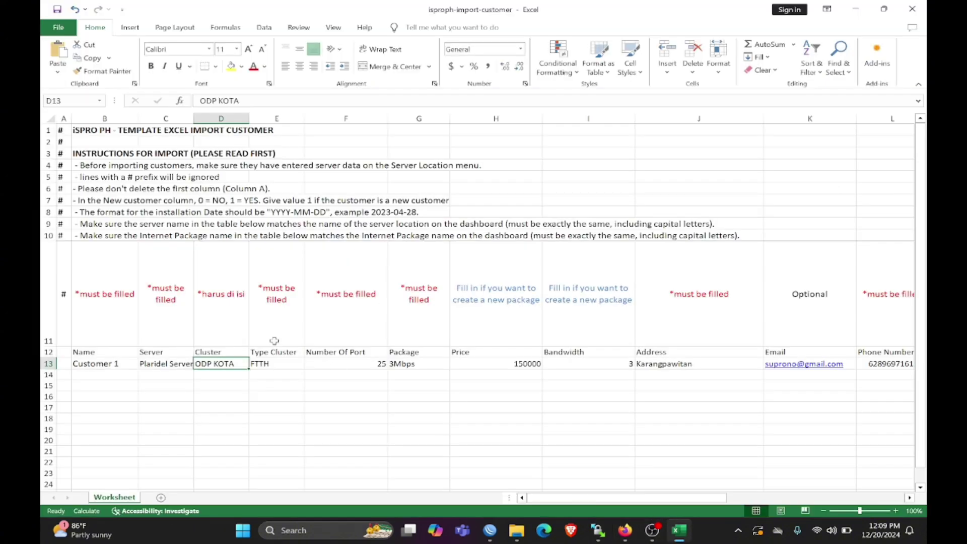
triple_click(216, 101)
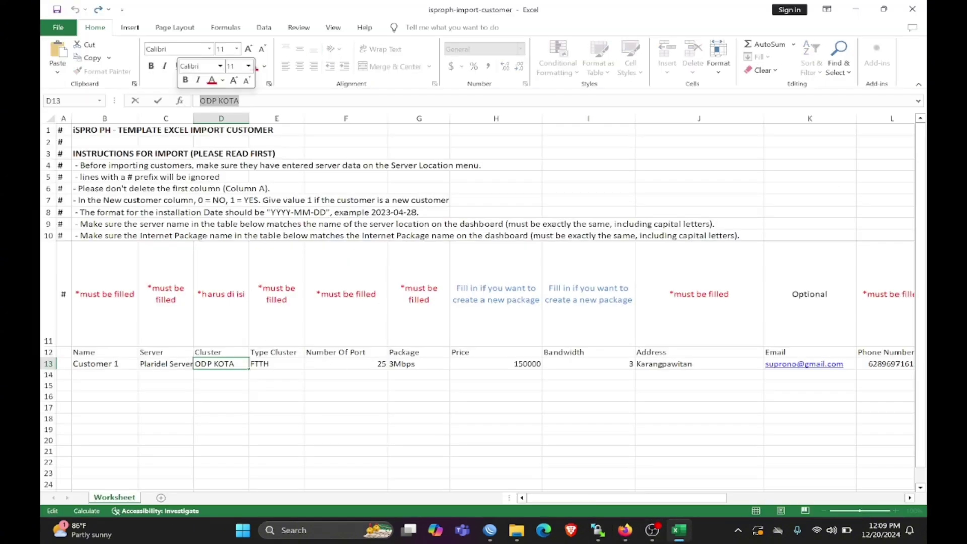
right_click(216, 102)
click(241, 150)
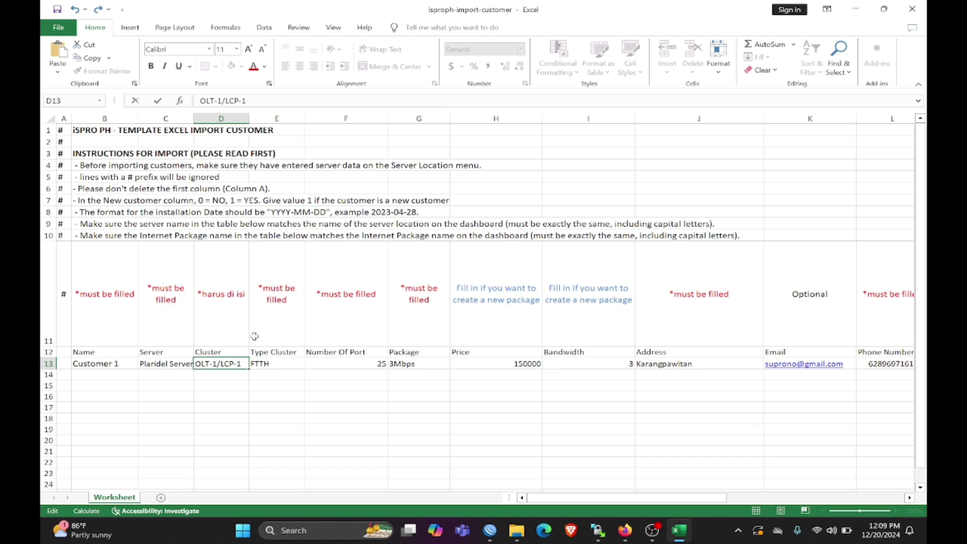
click(279, 363)
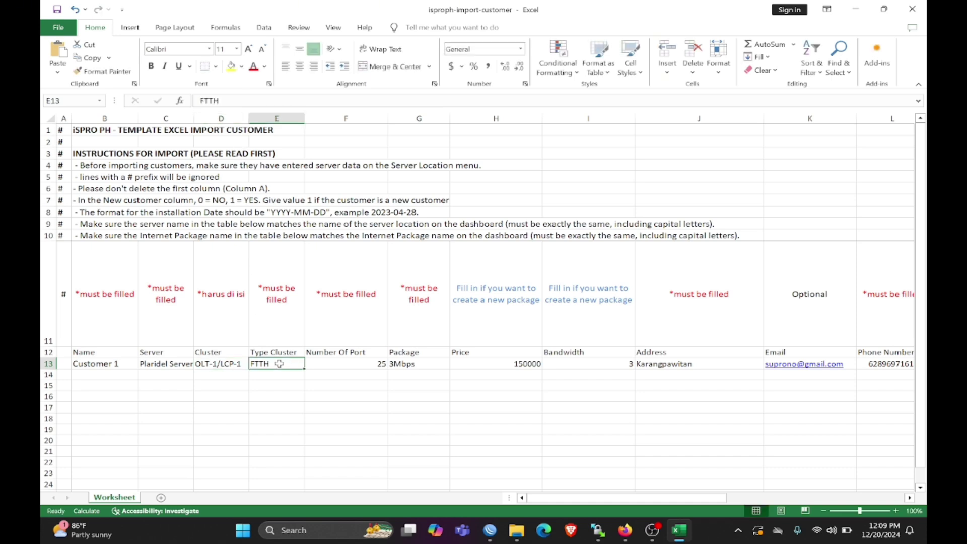
click(625, 530)
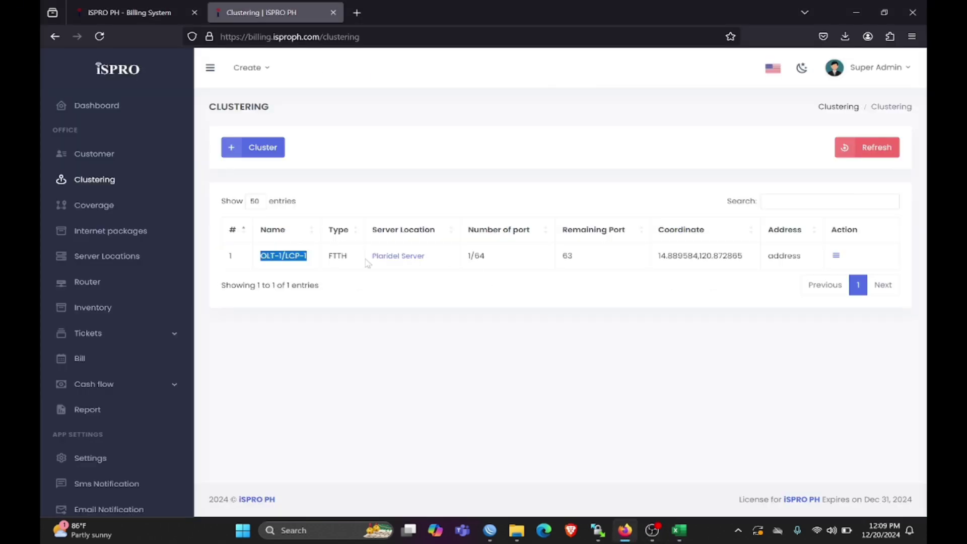
- Fill Type Cluster E13 with FTTH and Number Of Port F13 with 64
double_click(337, 255)
key(ctrl+c)
key(alt+Tab)
key(ctrl+v)
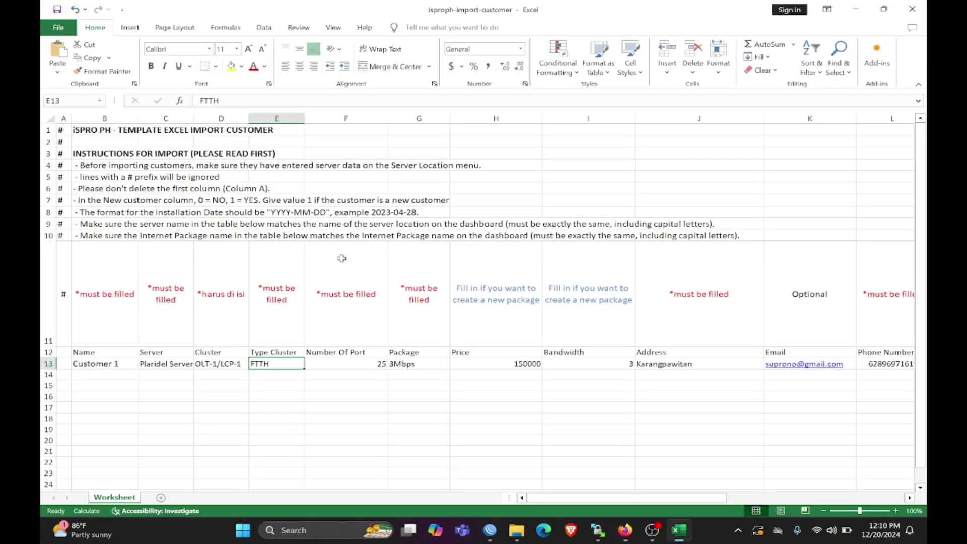
click(330, 362)
key(alt+Tab)
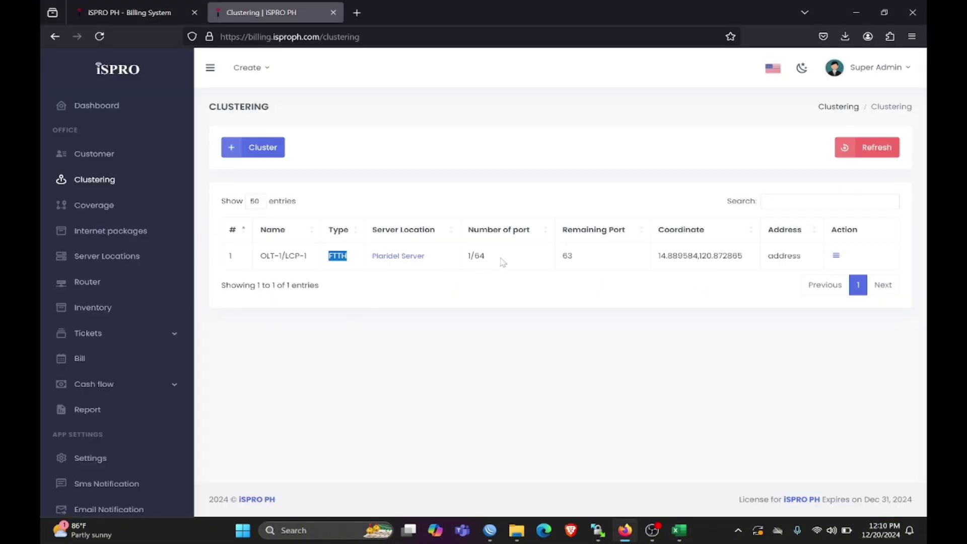
drag(467, 257, 497, 257)
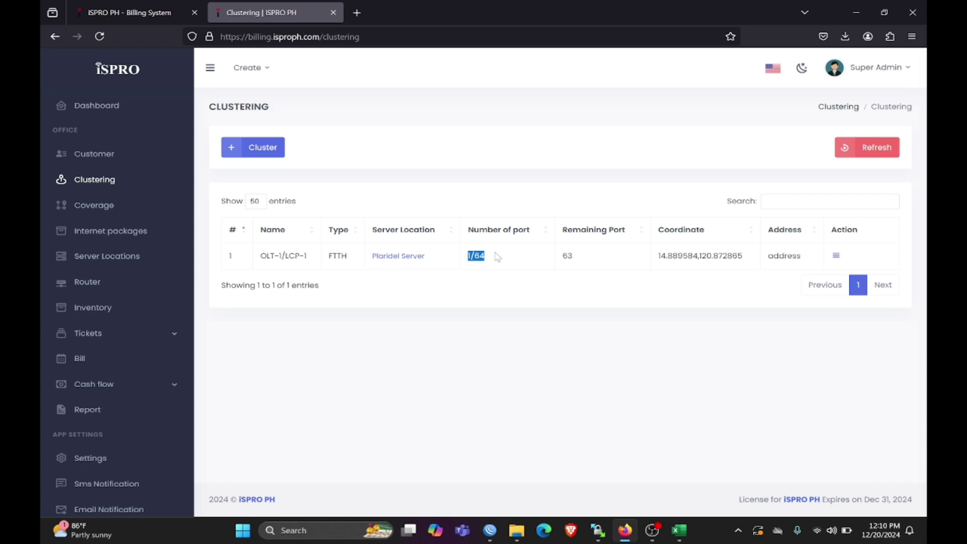
key(alt+Tab)
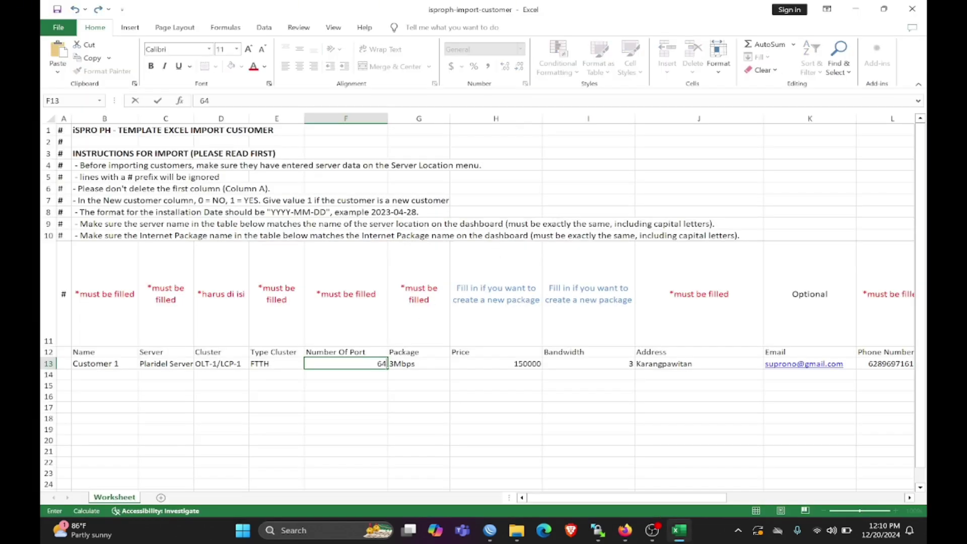
click(414, 364)
key(alt+Tab)
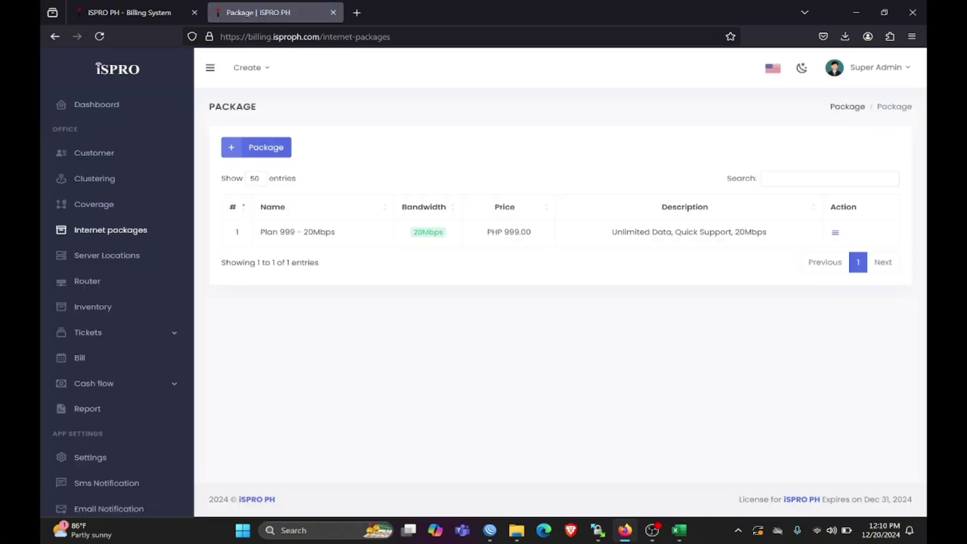
- Copy 'Plan 999 - 20Mbps' from the package list over 3Mbps in template cell G13
drag(260, 232, 342, 245)
right_click(329, 232)
click(348, 240)
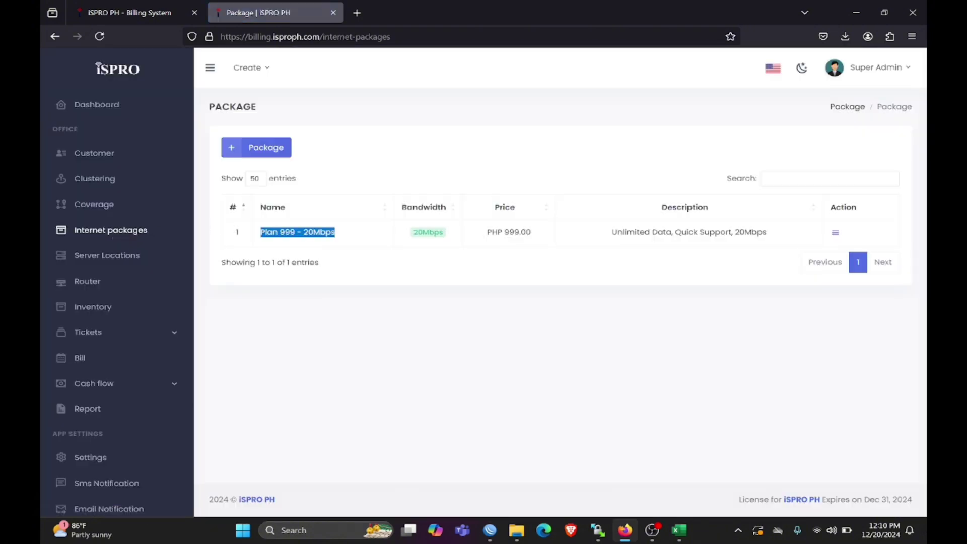
key(alt+Tab)
drag(229, 101, 185, 107)
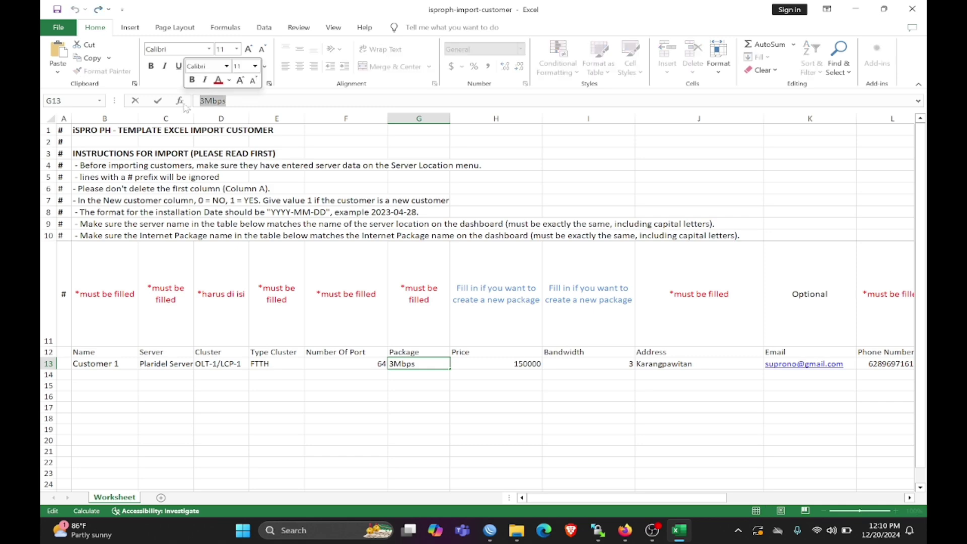
right_click(202, 100)
click(229, 151)
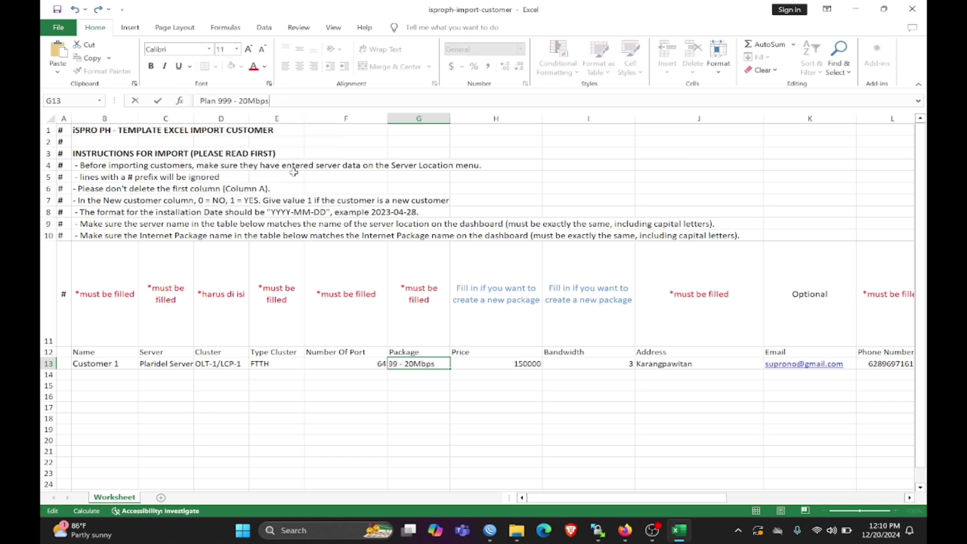
click(489, 362)
key(alt+Tab)
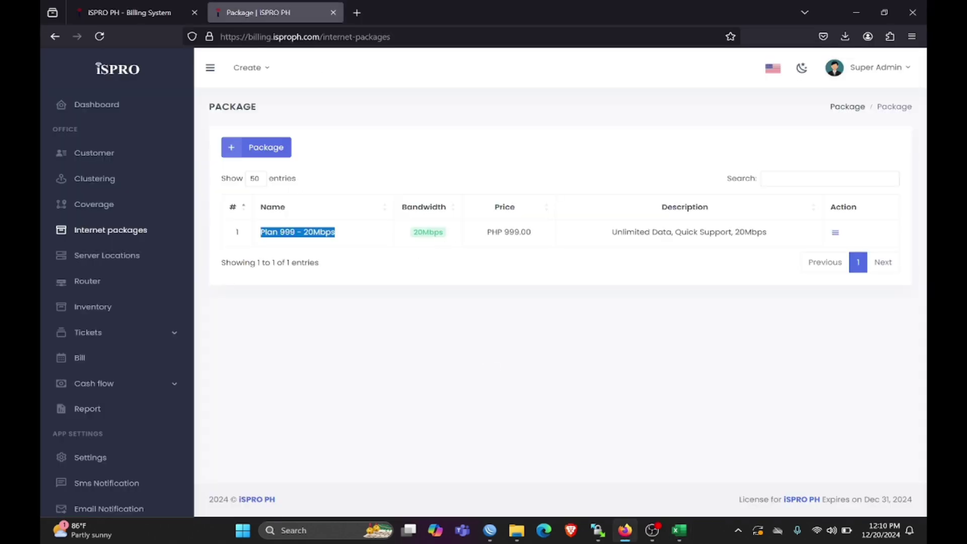
- Enter price 999, bandwidth 20 and address 'Customer Address' for Customer 1
key(alt+Tab)
text(999)
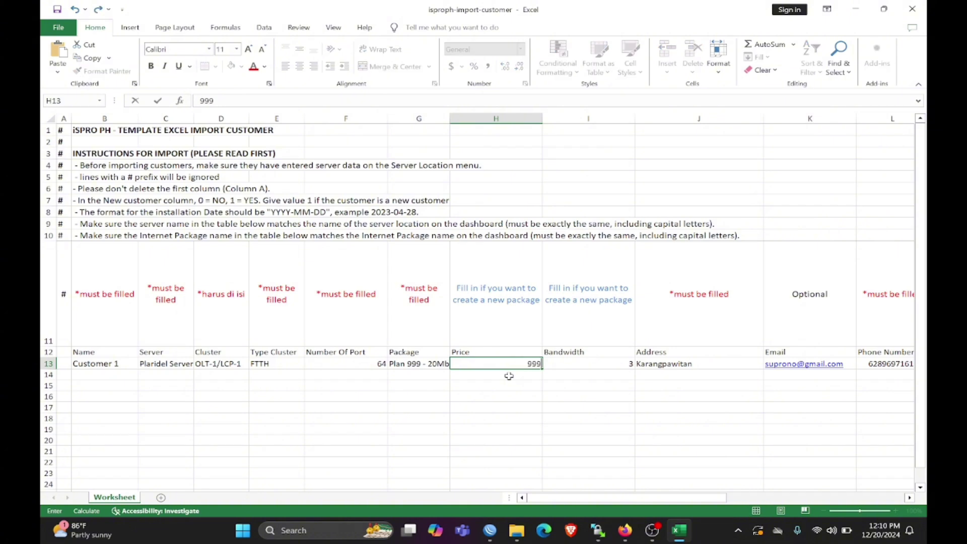
key(Return)
key(alt+Tab)
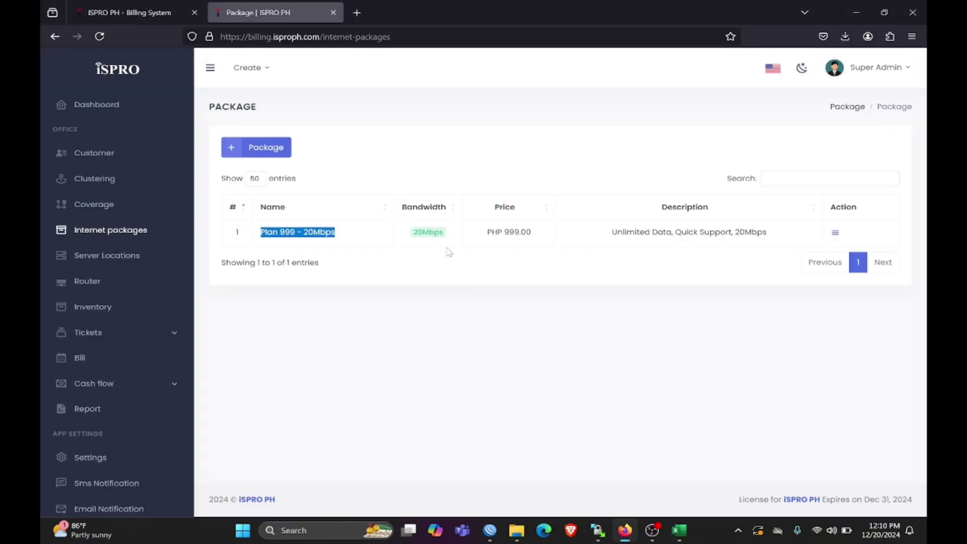
key(alt+Tab)
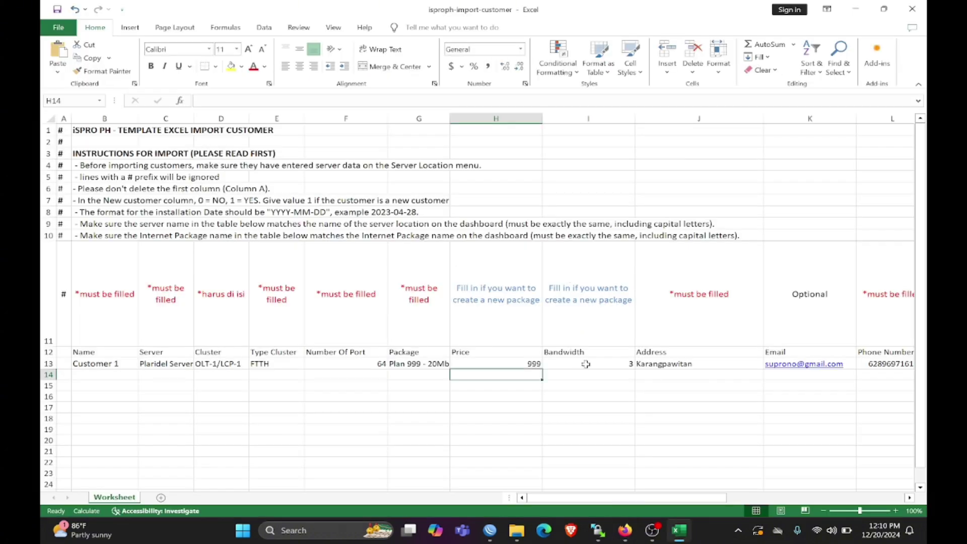
click(585, 363)
text(20)
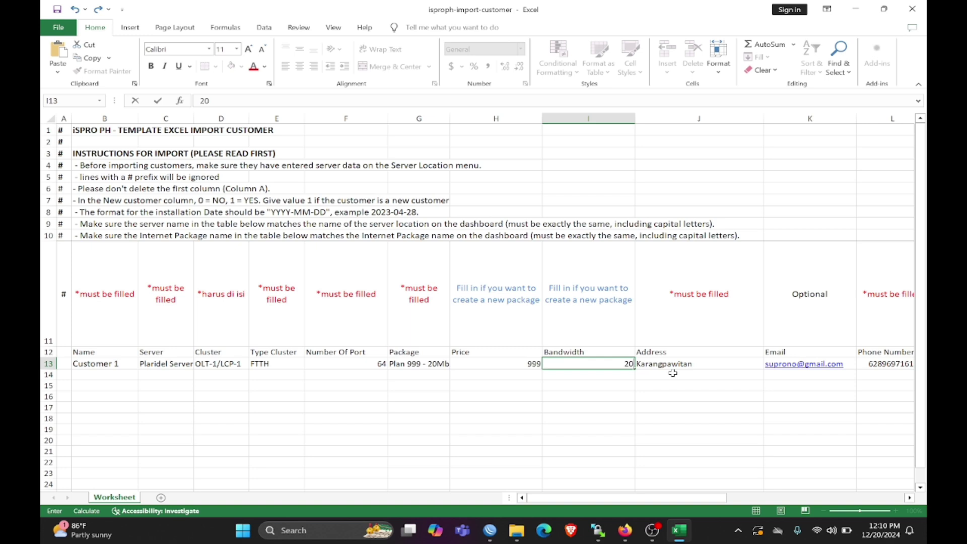
click(672, 364)
text(Cust)
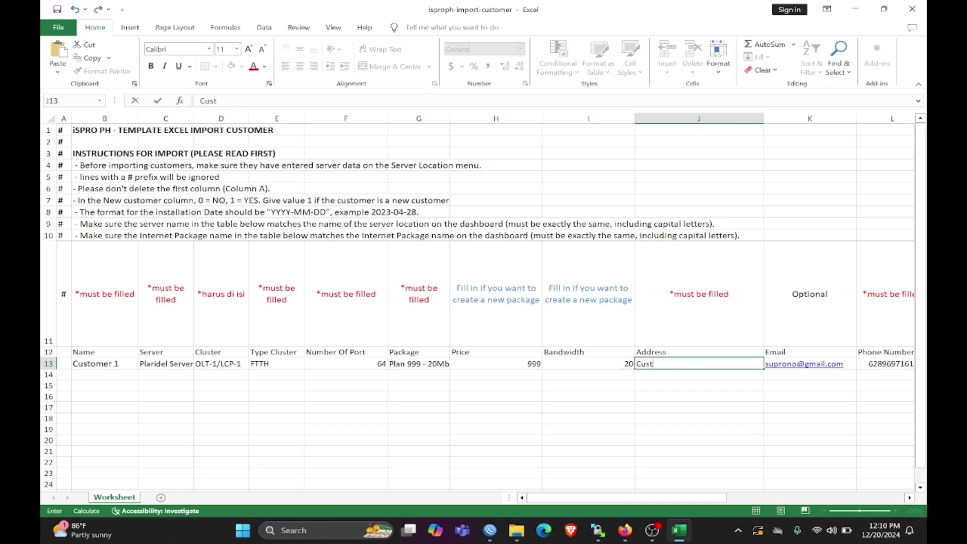
text(omer Address)
key(Left)
key(Left)
key(Left)
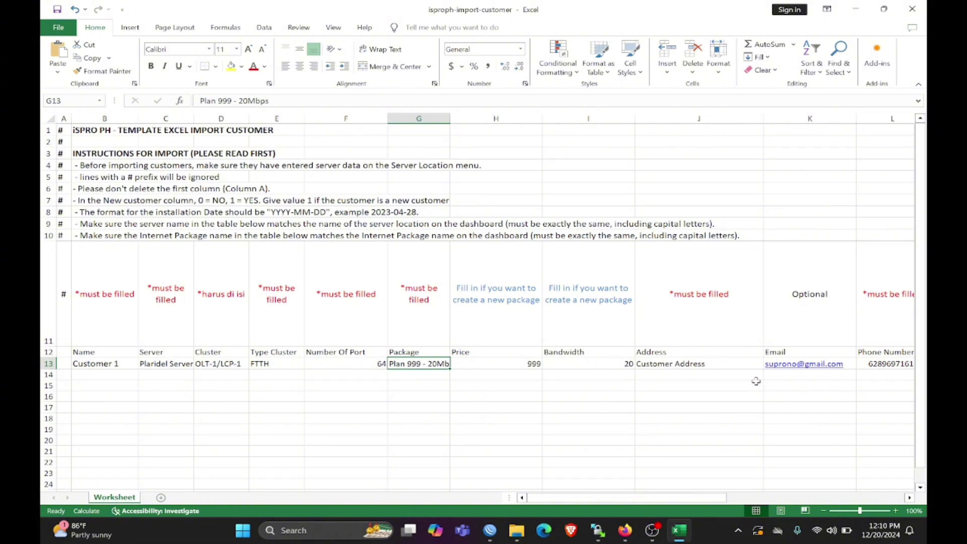
drag(668, 497, 800, 497)
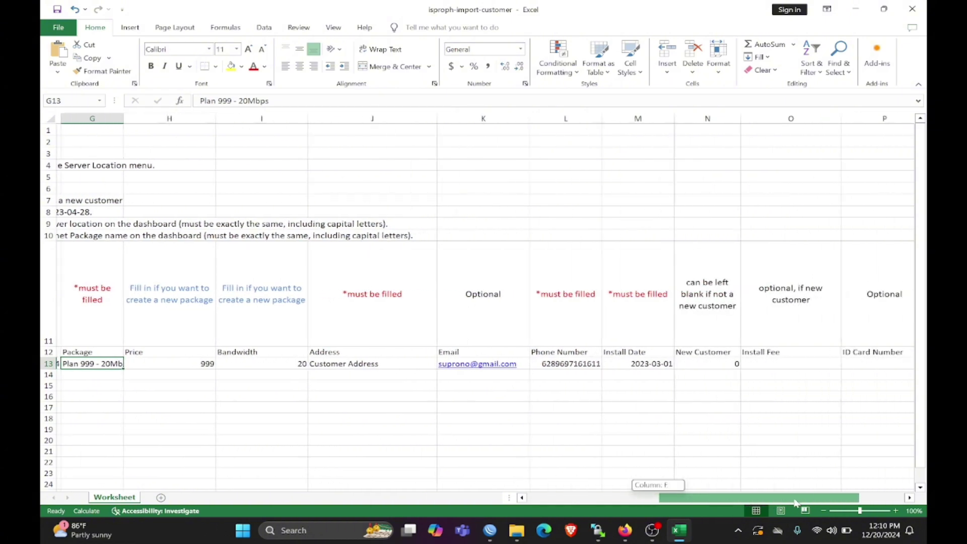
- Edit Customer 1's install date in M13 from 2023-03-01 to 2024-12-20
click(572, 363)
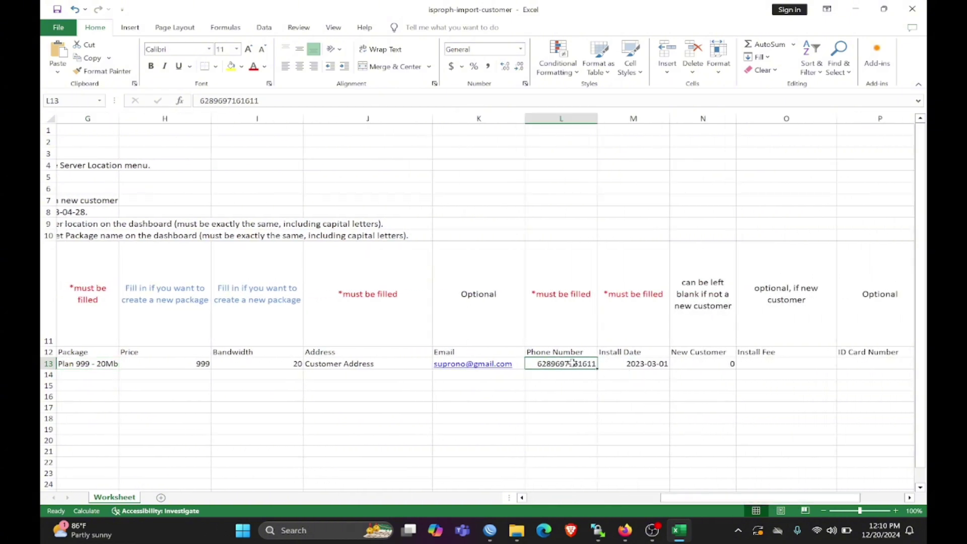
click(610, 364)
mouse_move(673, 497)
mouse_down()
mouse_move(625, 504)
mouse_move(672, 504)
mouse_up()
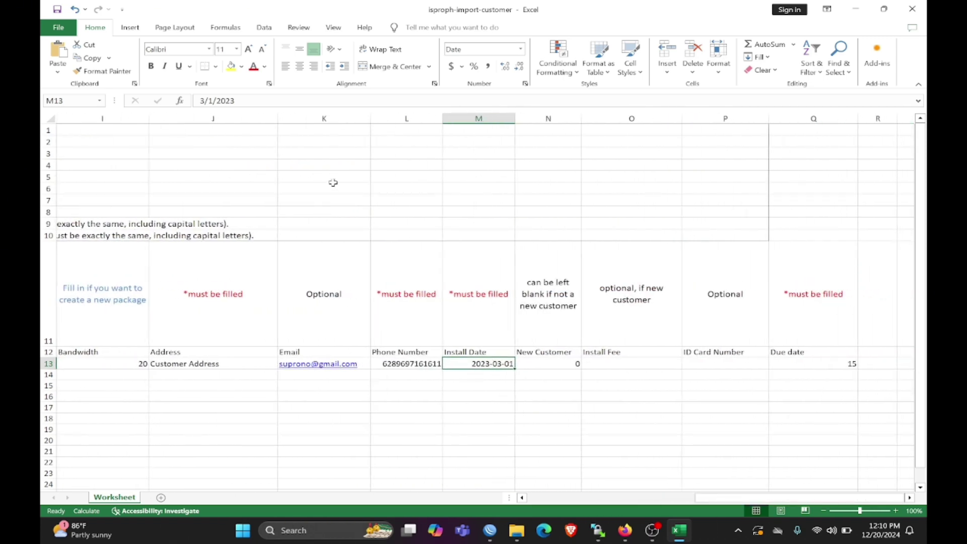
key(F2)
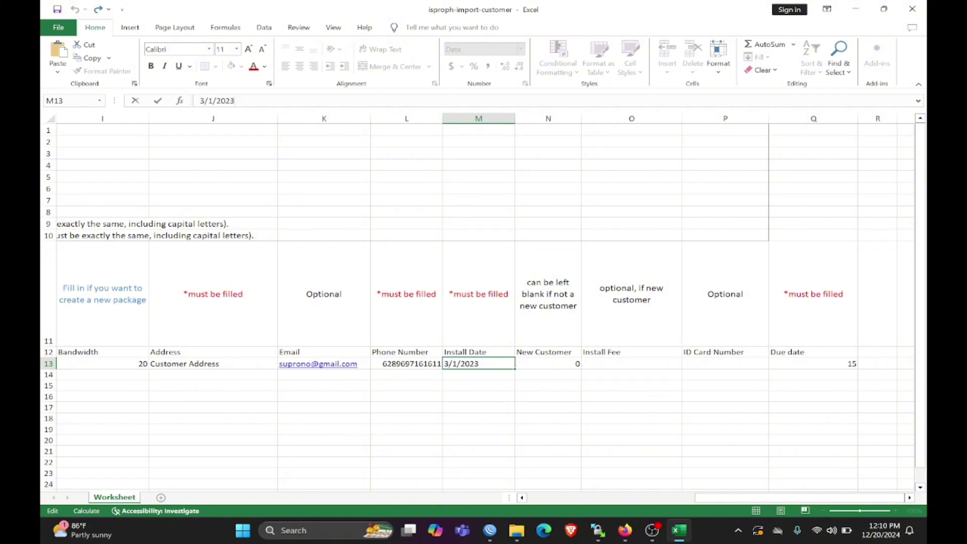
key(BackSpace)
text(4)
key(BackSpace)
text(12)
key(BackSpace)
text(20)
key(Return)
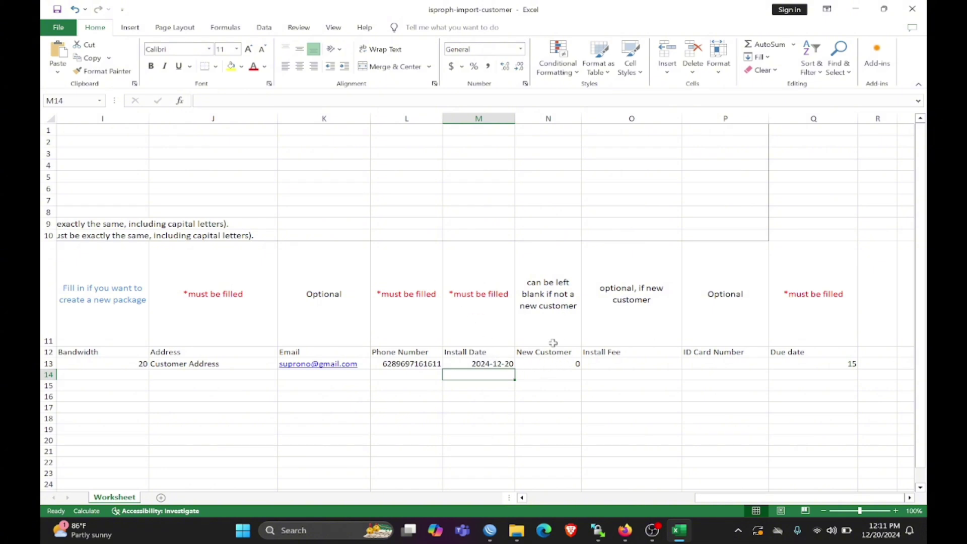
click(558, 364)
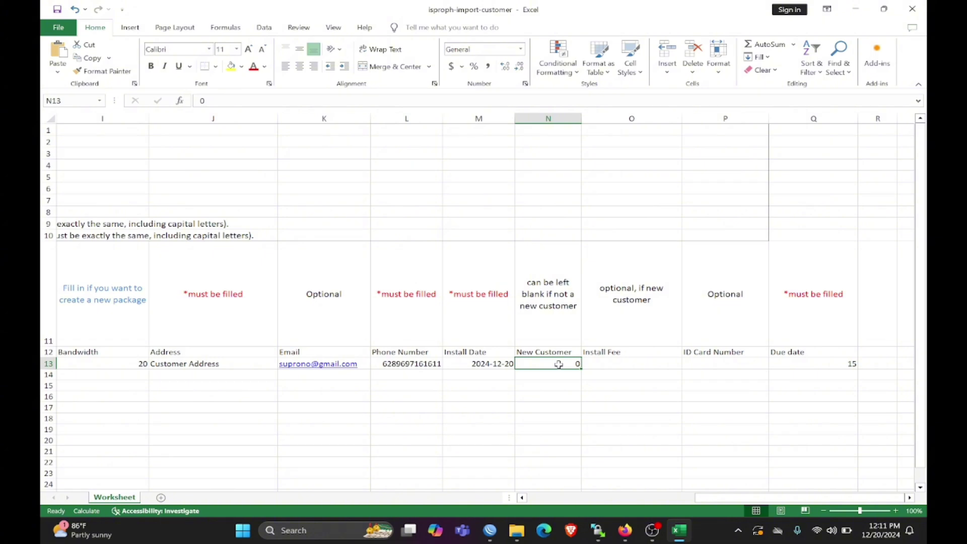
- Keep Customer 1's New Customer flag at 0 and set due date Q13 to 5
text(1)
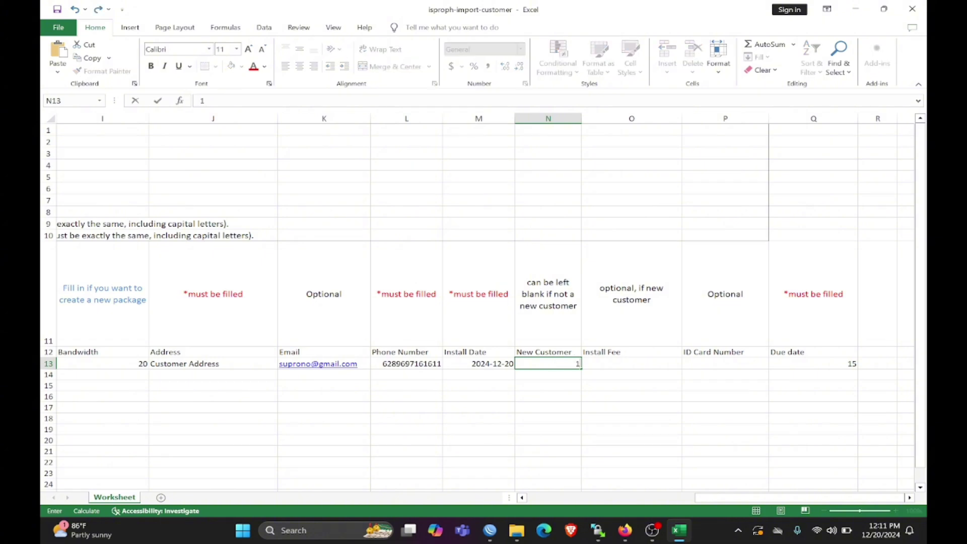
click(602, 373)
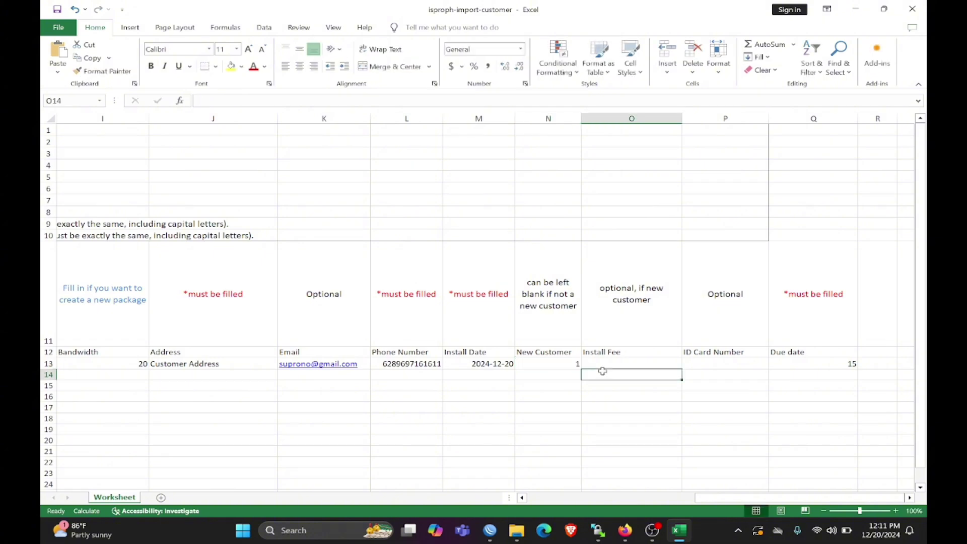
click(572, 364)
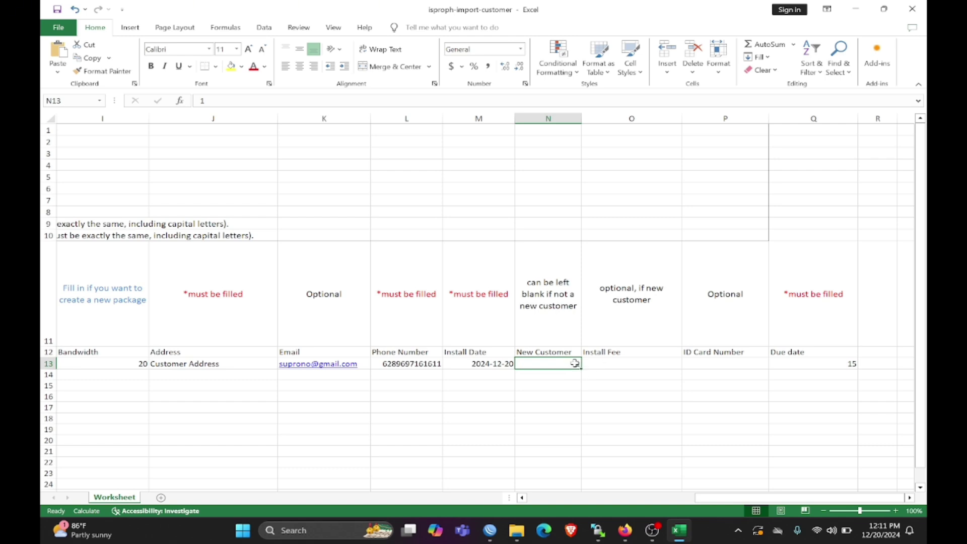
text(0)
click(639, 365)
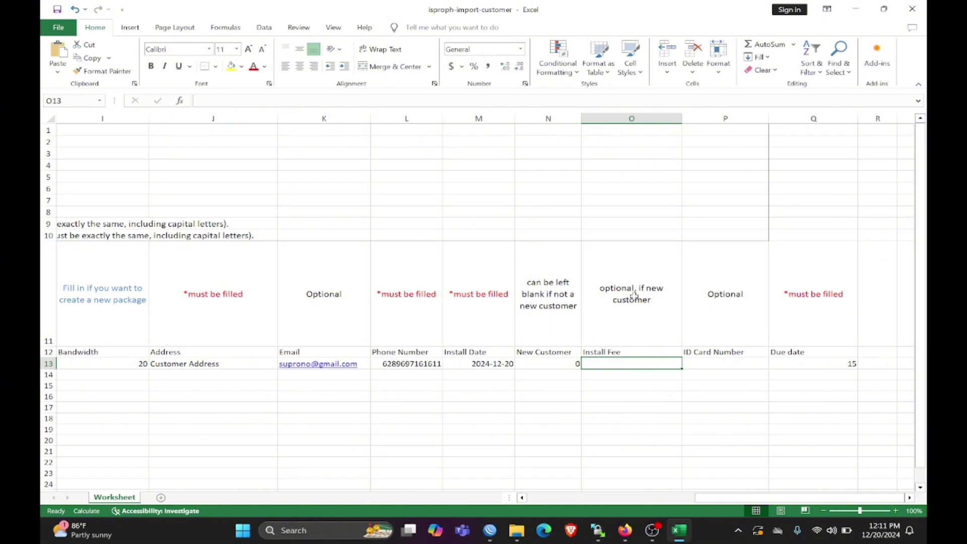
click(730, 361)
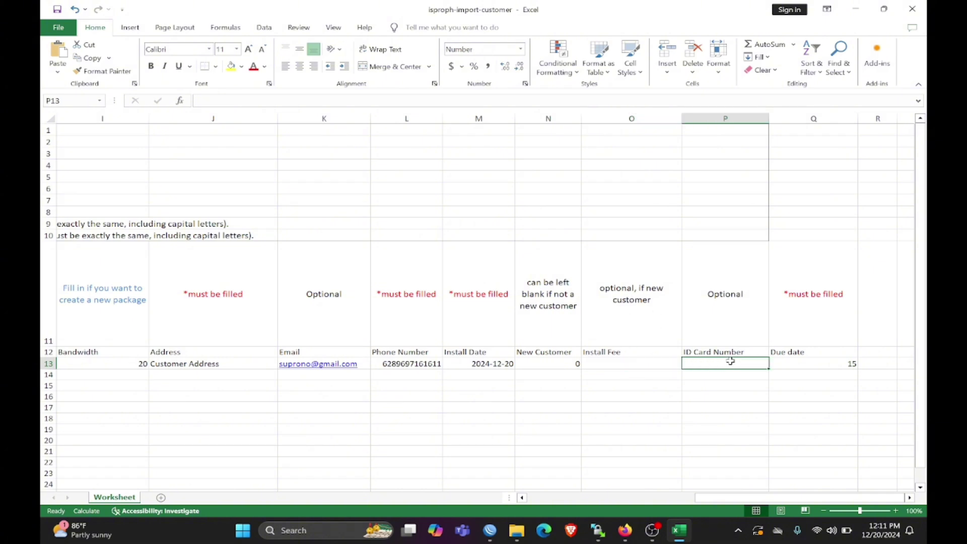
click(800, 364)
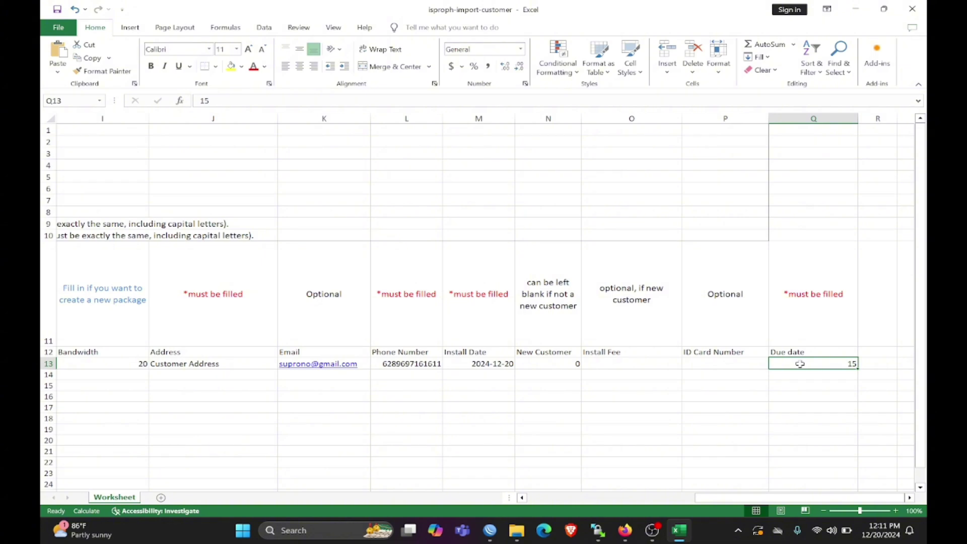
text(5)
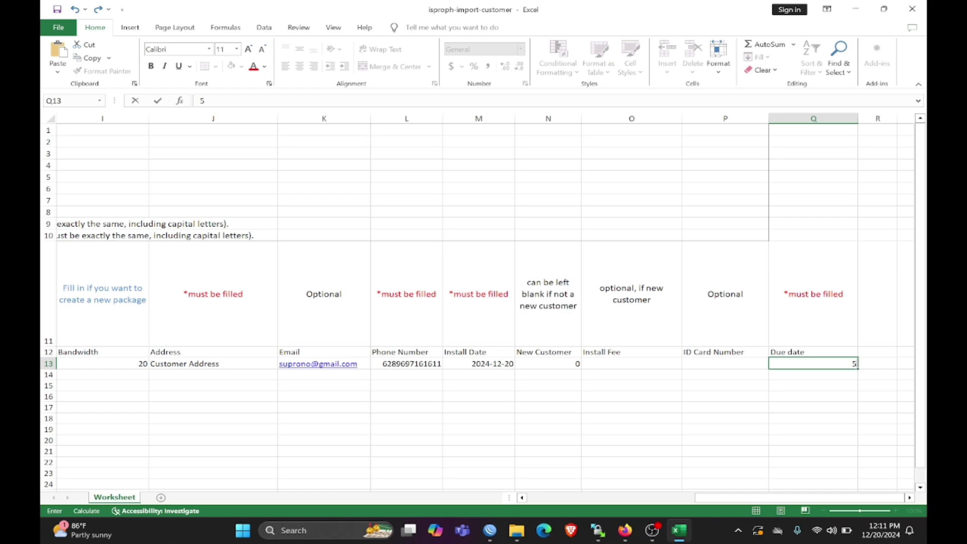
click(779, 383)
drag(774, 498, 552, 501)
- Add 'Customer 2' in B14 and fill down server, cluster, FTTH, 64 ports and package from row 13
click(111, 374)
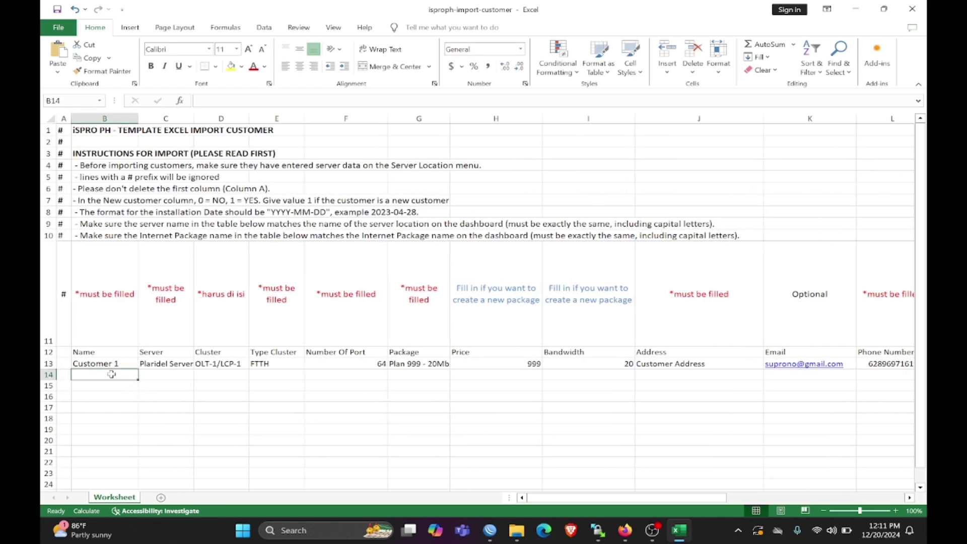
text(Customer 2)
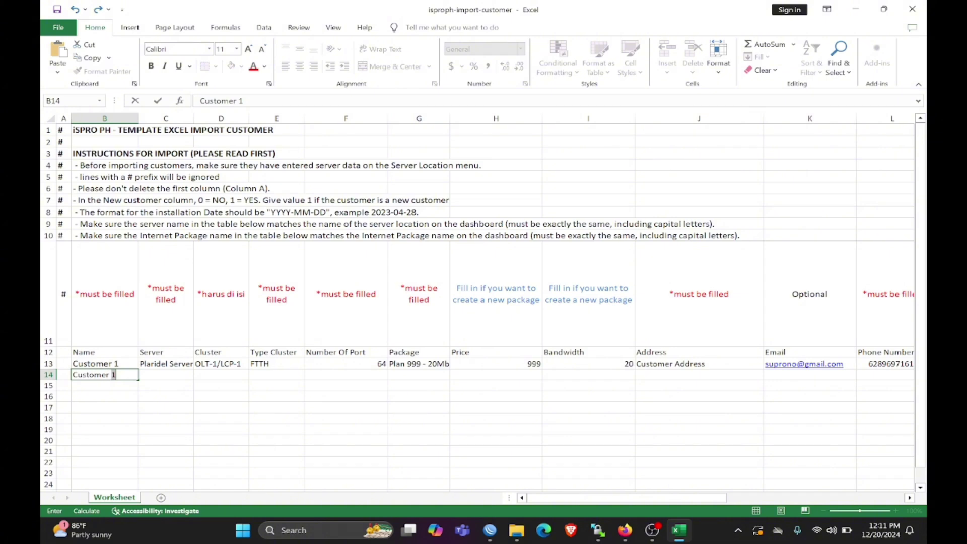
click(164, 377)
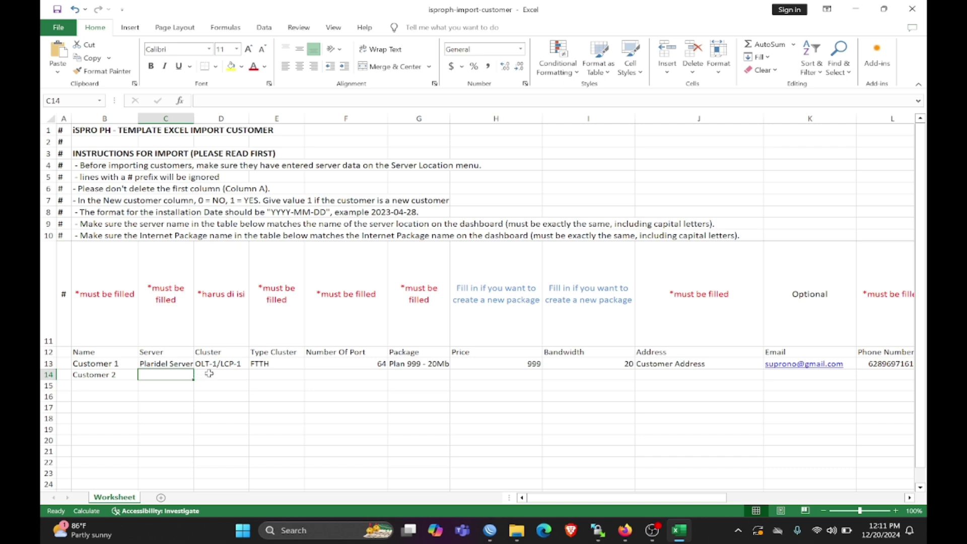
key(ctrl+d)
click(228, 377)
key(ctrl+d)
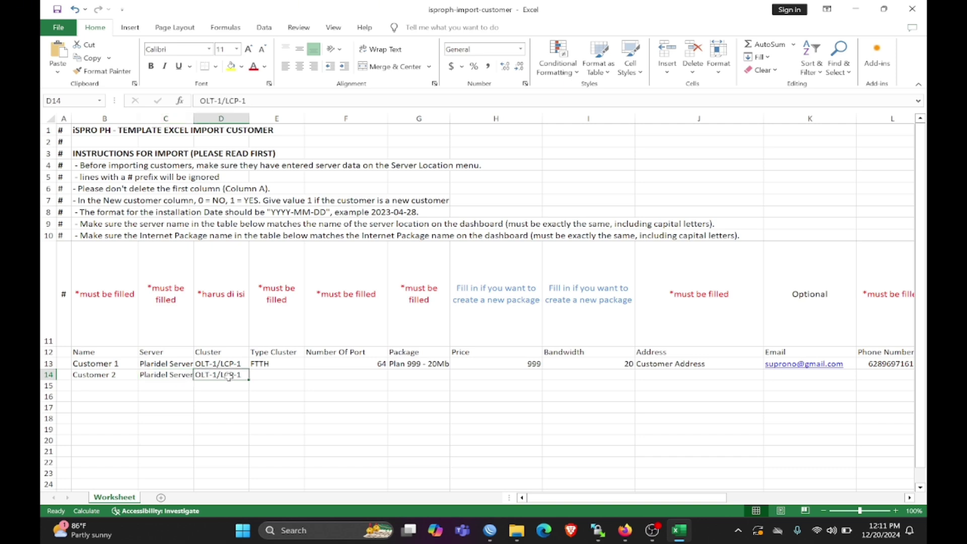
click(263, 376)
key(ctrl+d)
click(340, 377)
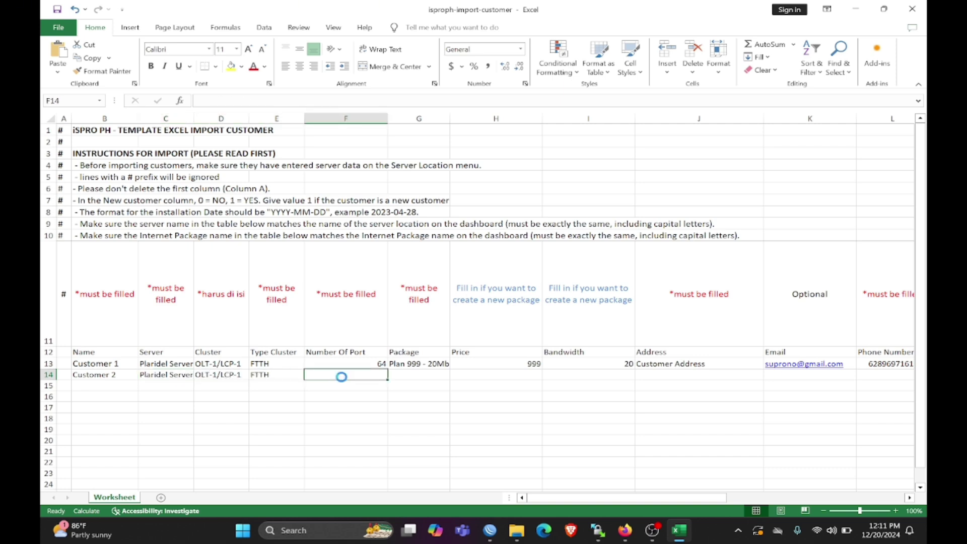
key(ctrl+d)
click(405, 377)
key(ctrl+d)
- Fill down price 999, bandwidth 20 and Customer 1's address into row 14
click(485, 377)
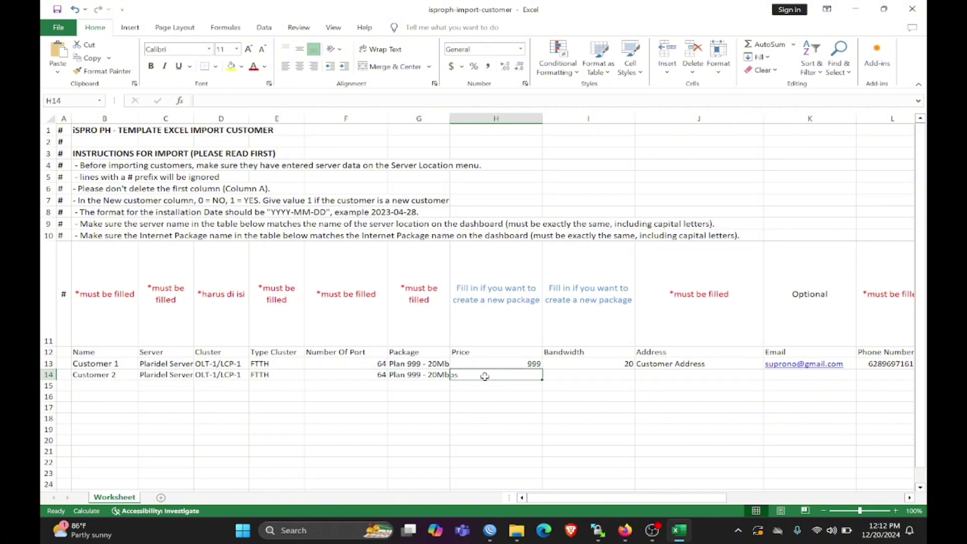
key(ctrl+d)
click(587, 380)
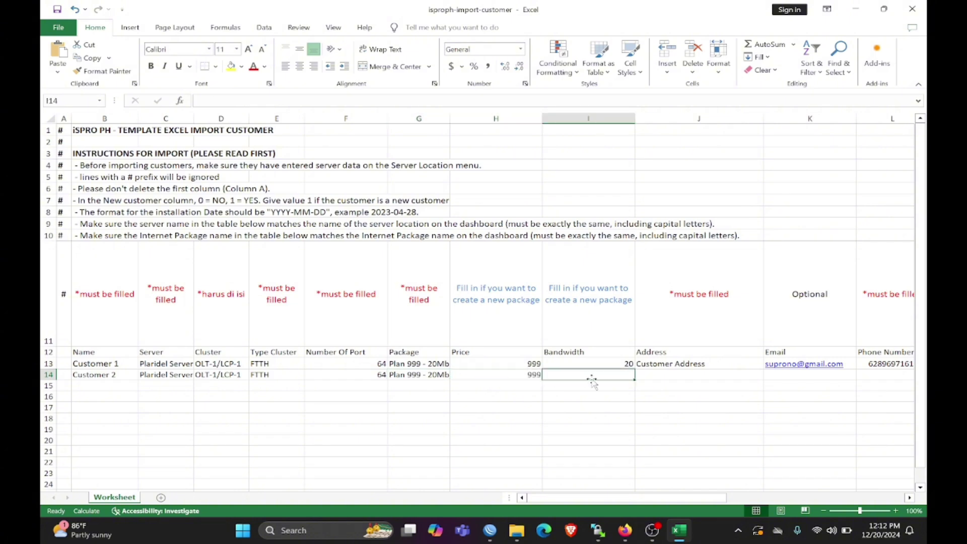
key(ctrl+d)
drag(583, 499, 650, 499)
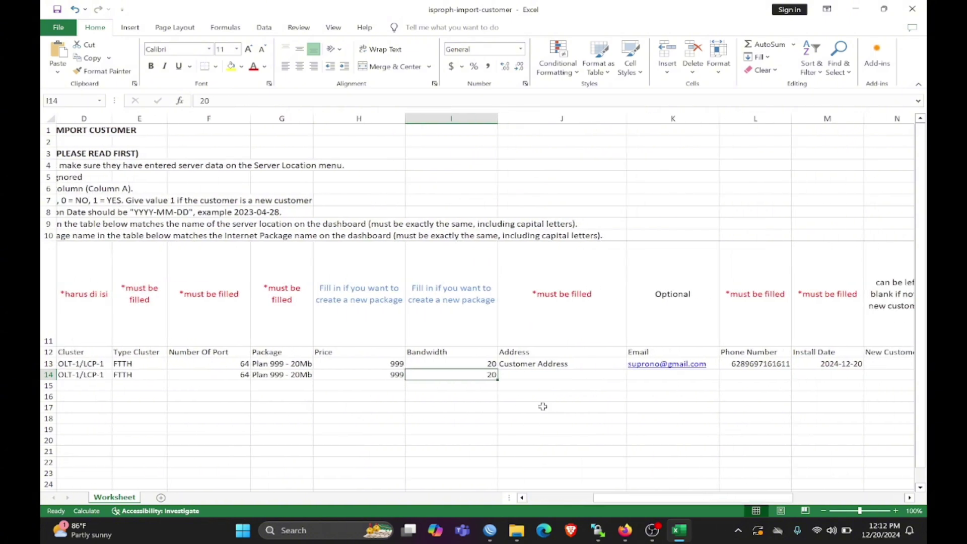
click(549, 375)
key(ctrl+d)
key(F2)
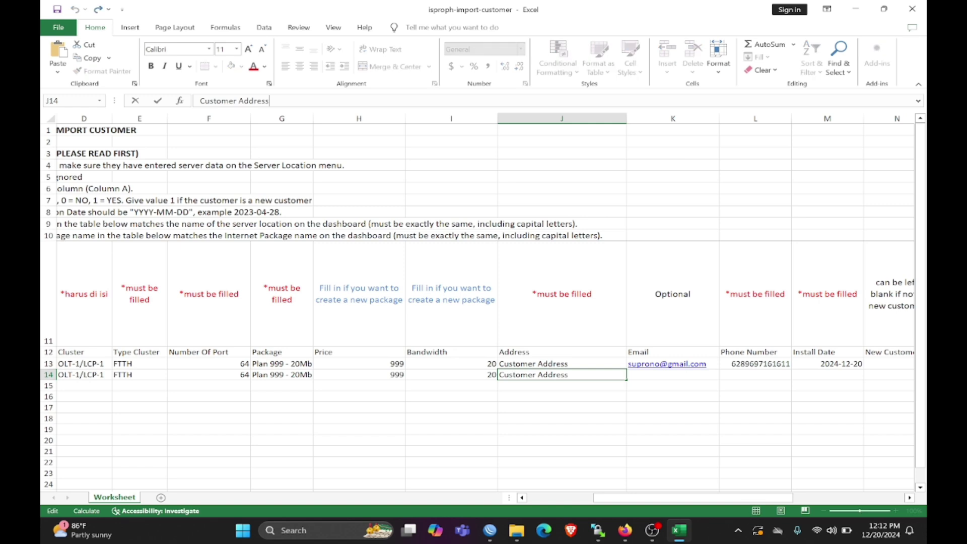
- Change Customer 2's address to 'Customer2 Address' and enter a placeholder e-mail and phone number
text(2)
click(639, 373)
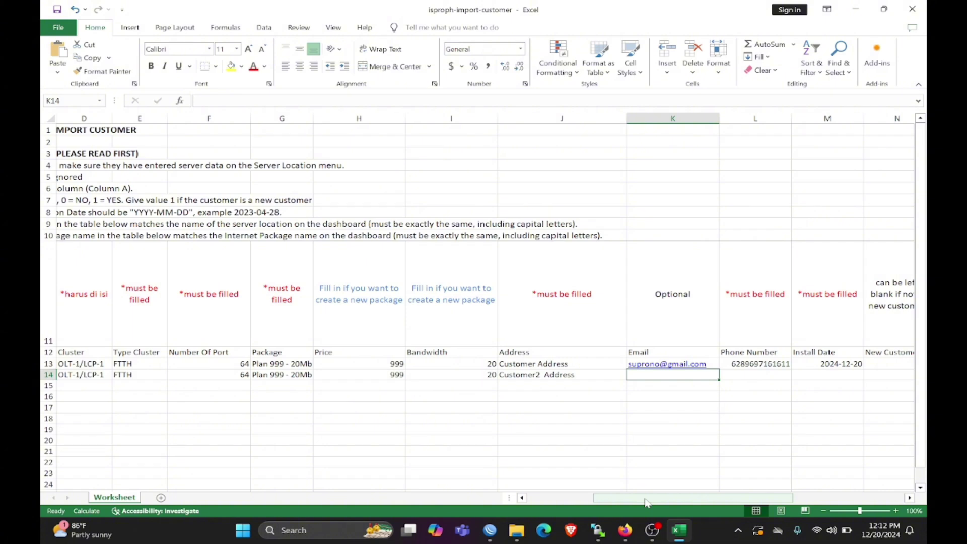
text(email@)
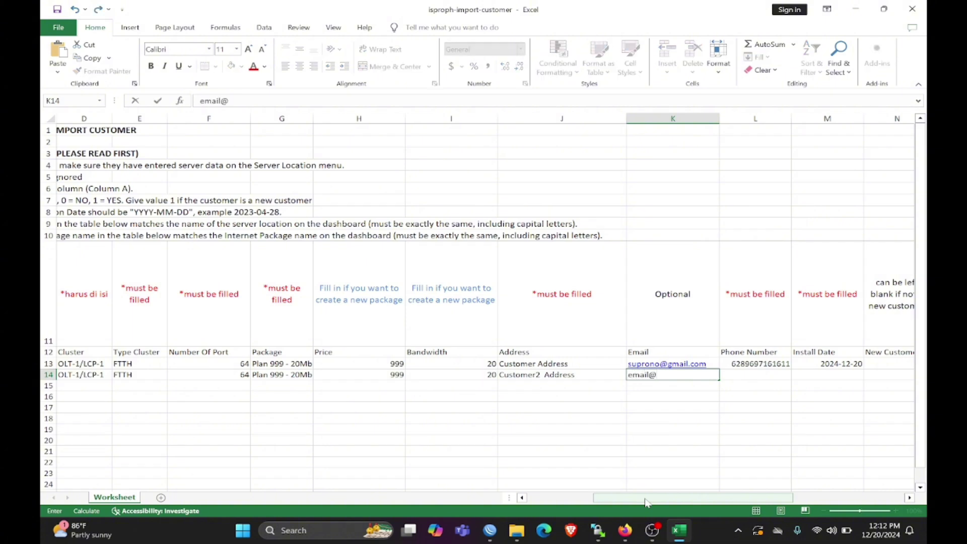
text(mail.com)
click(746, 379)
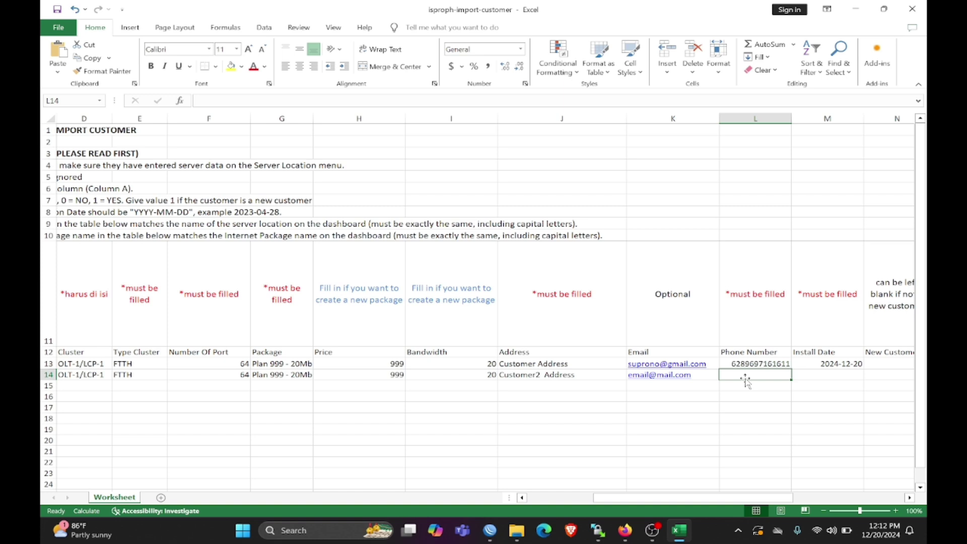
drag(674, 499, 716, 501)
text(09)
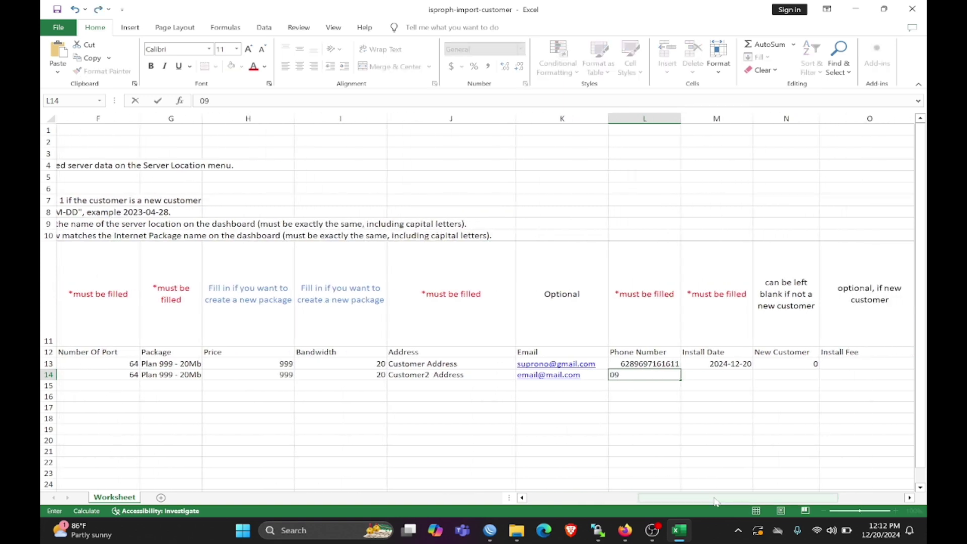
text(101234567)
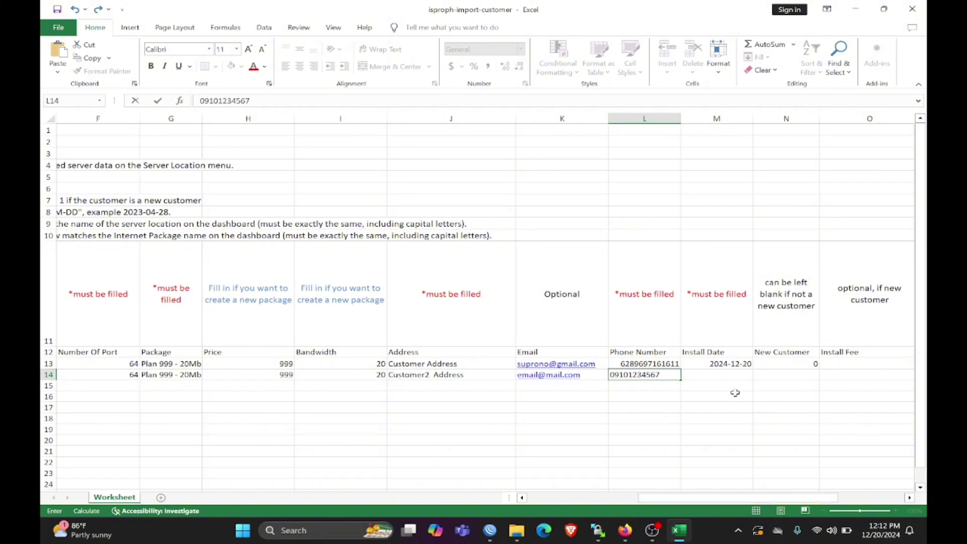
click(721, 374)
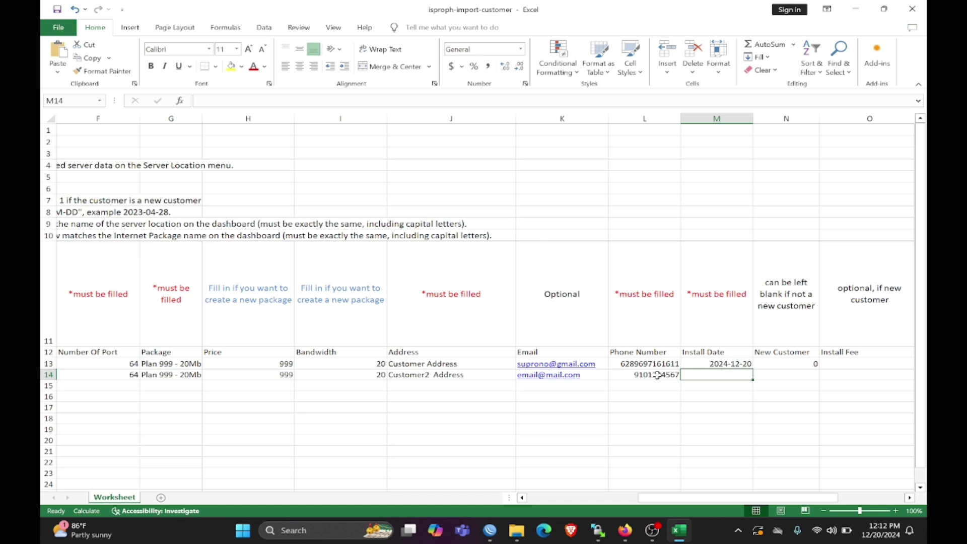
- Correct Customer 2's phone number, fill down install date 2024-12-20 and enter New Customer 0
click(634, 375)
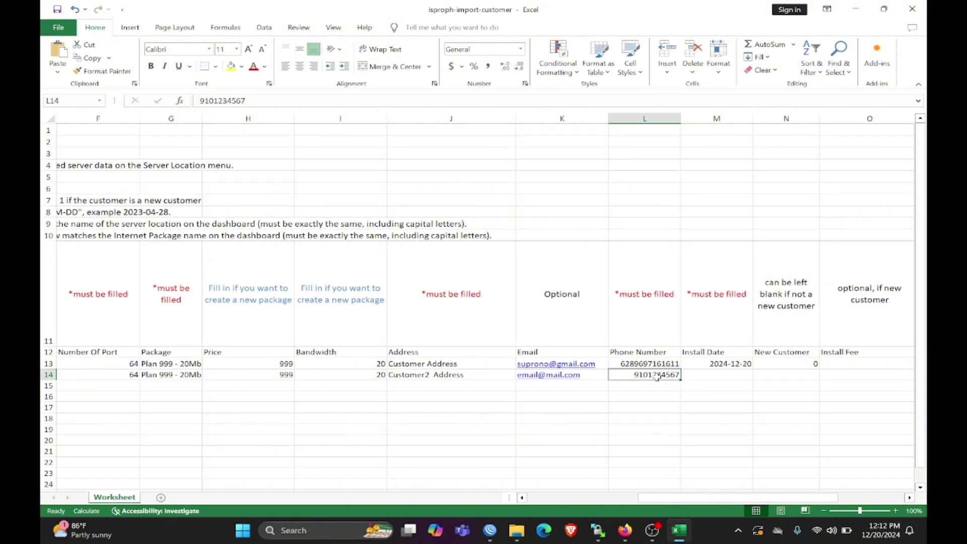
double_click(677, 376)
text(8)
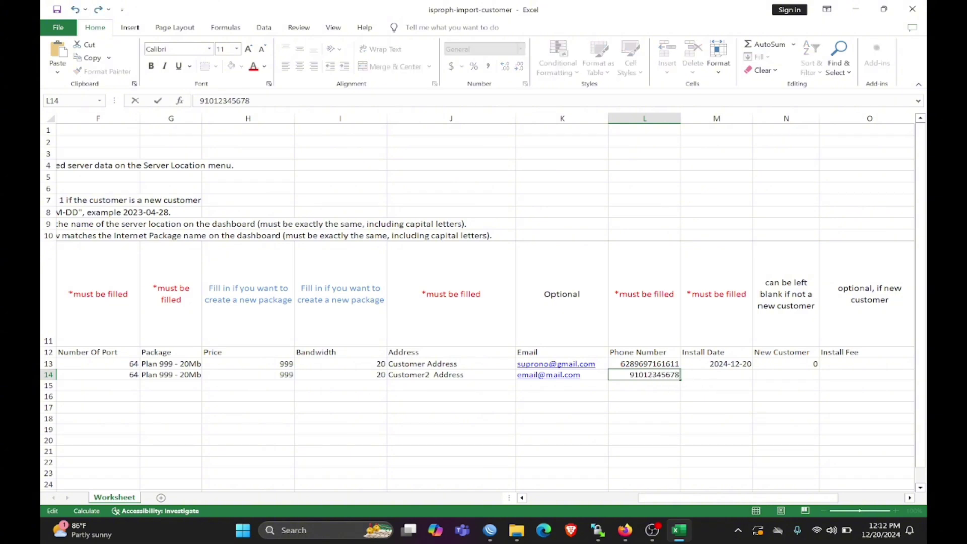
key(Return)
click(712, 374)
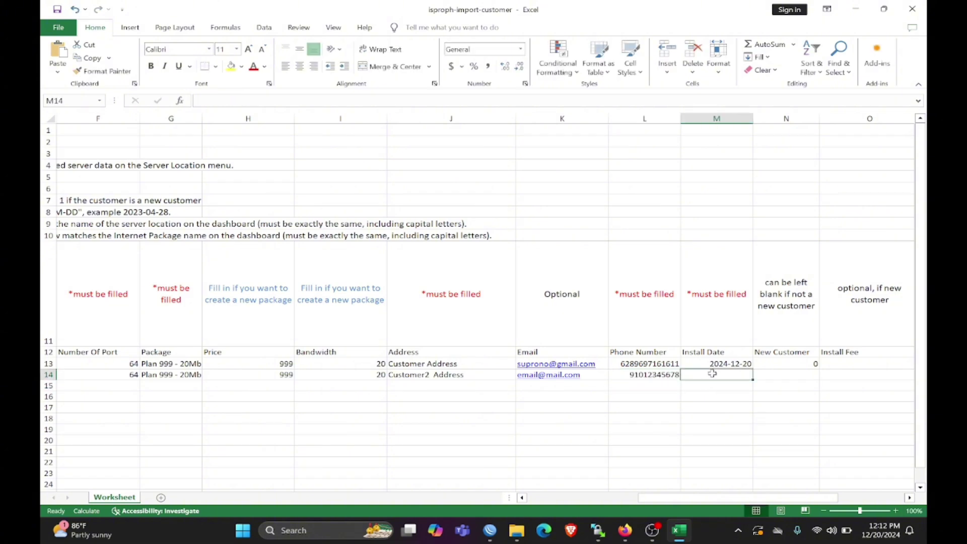
key(ctrl+d)
click(774, 378)
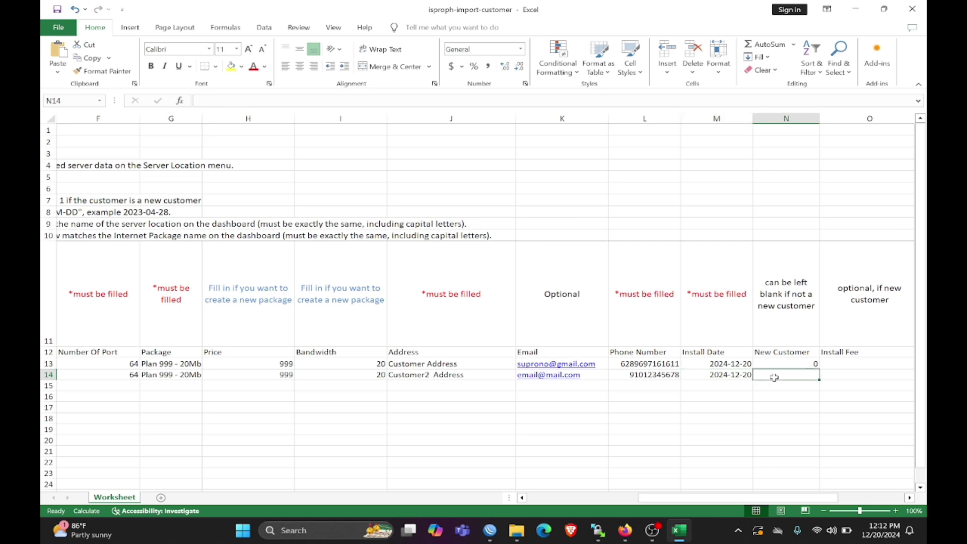
text(0)
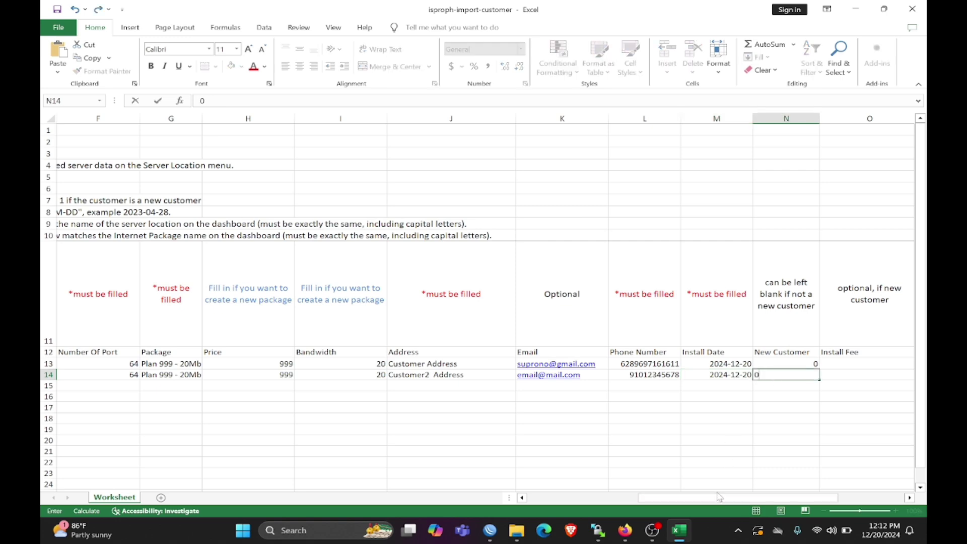
drag(771, 499, 855, 499)
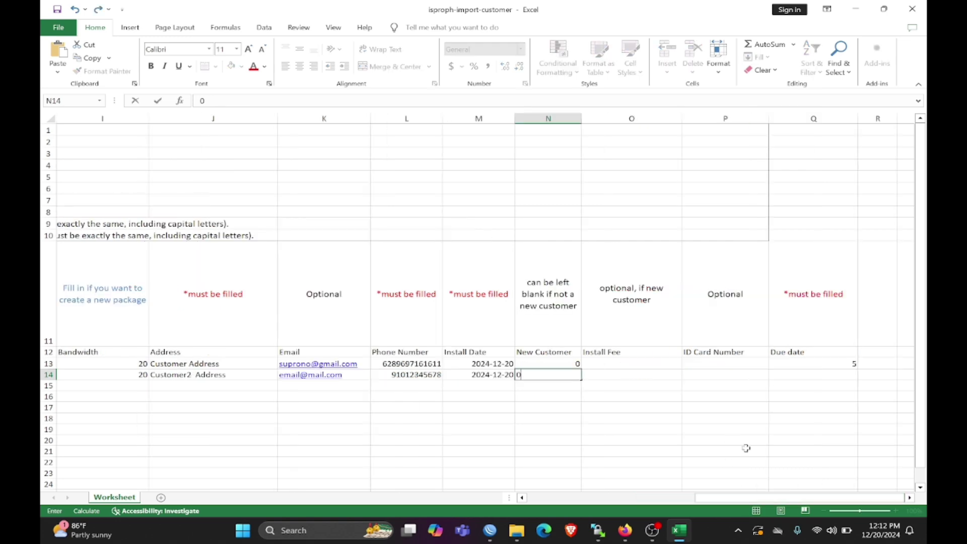
- Confirm New Customer 0 in N14 and give Customer 2 due date 5 in Q14
click(633, 374)
click(837, 375)
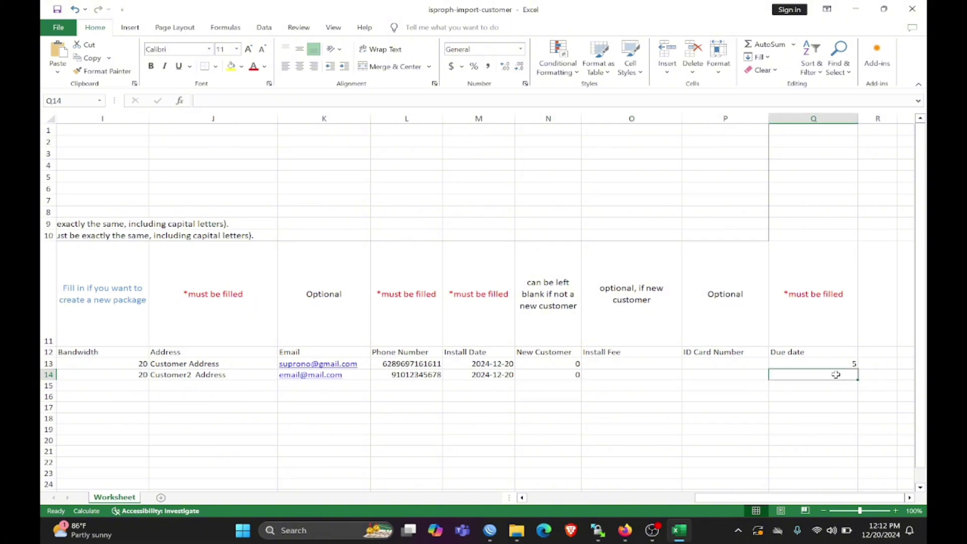
text(5)
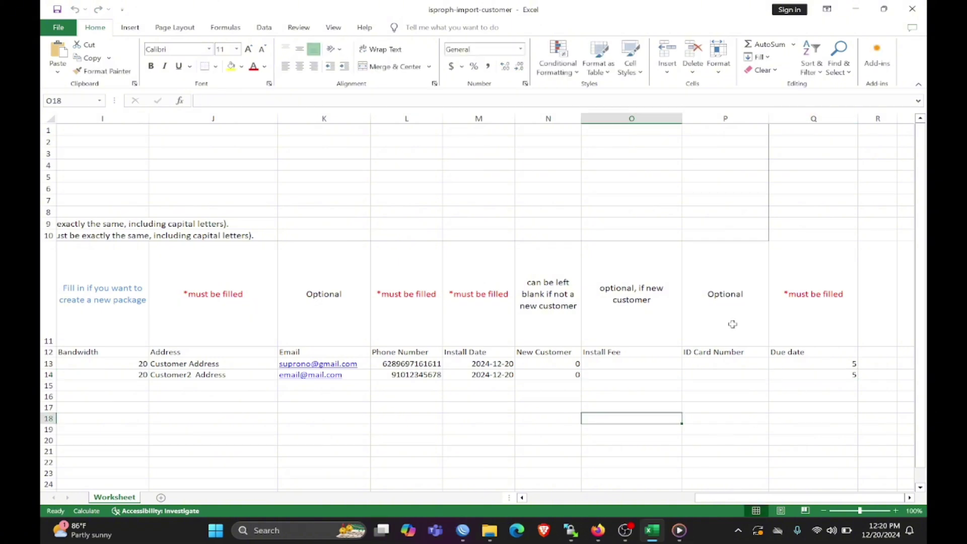
drag(753, 498, 535, 498)
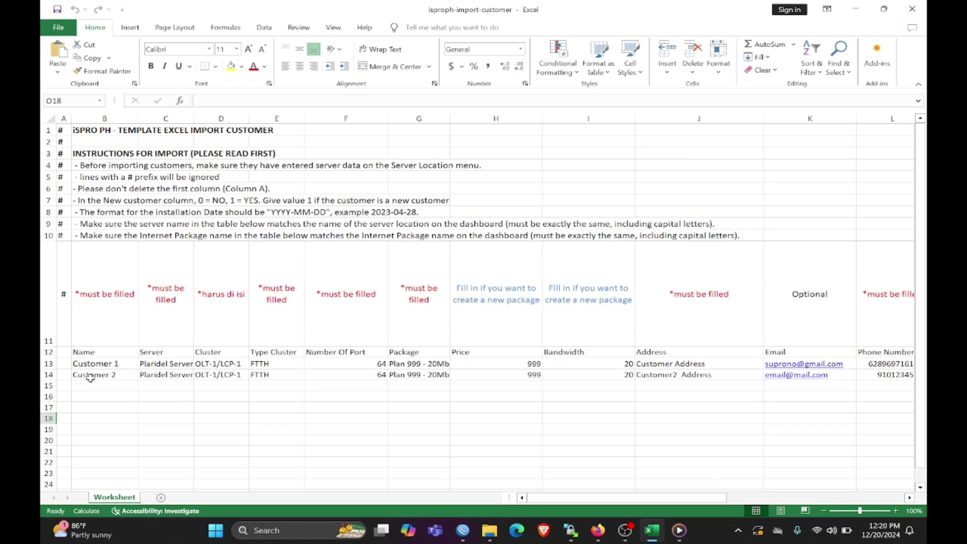
drag(532, 498, 559, 502)
- From the Customer page's Import Excel option, import isproph-import-customer.xlsx as new customers
click(598, 533)
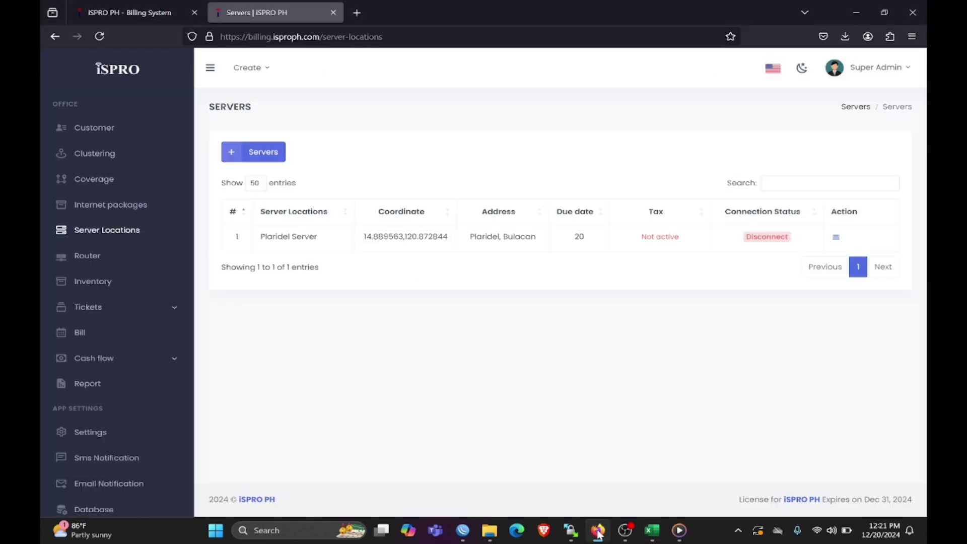
click(103, 130)
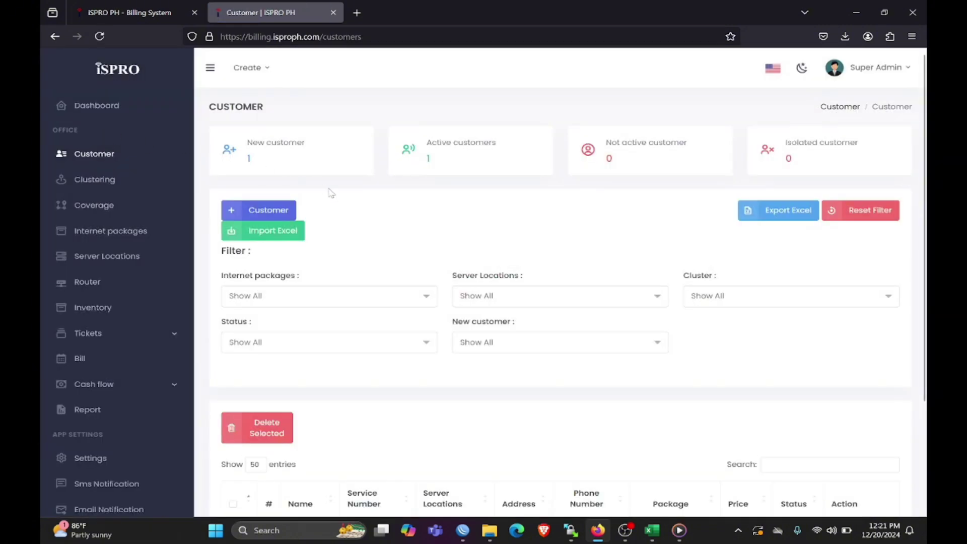
click(280, 238)
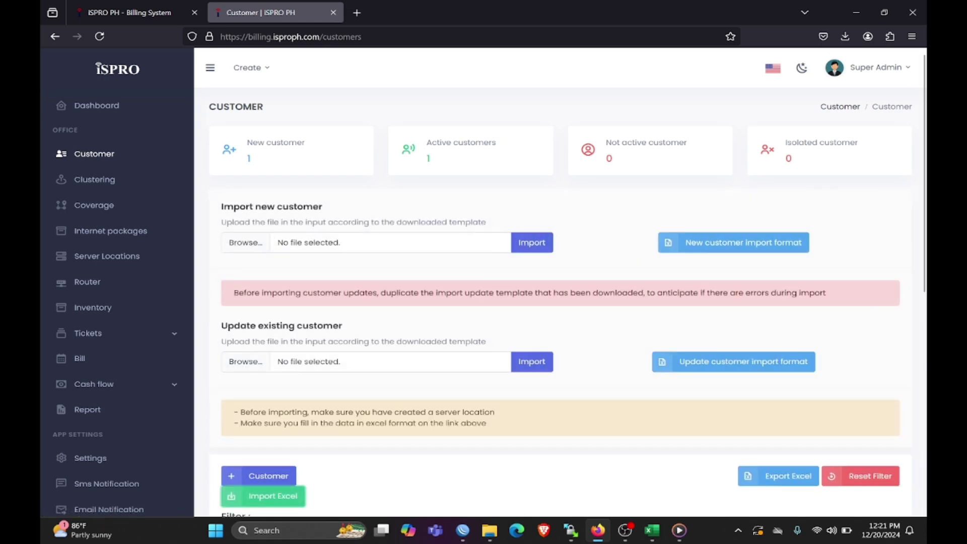
click(247, 242)
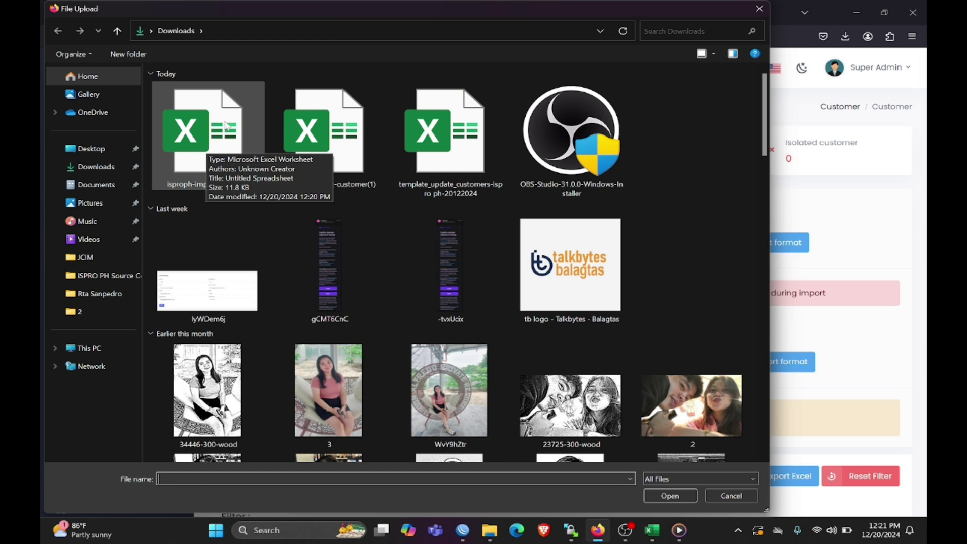
double_click(215, 166)
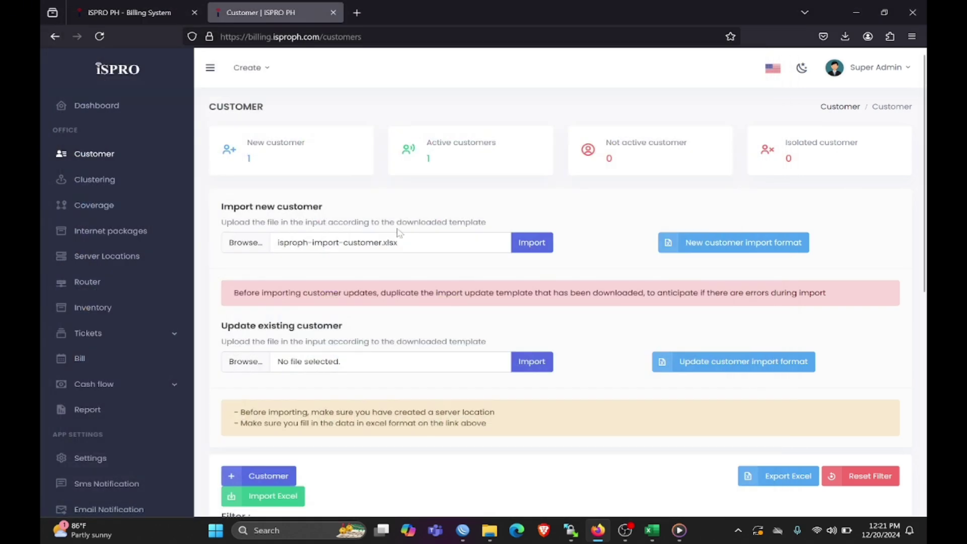
click(532, 243)
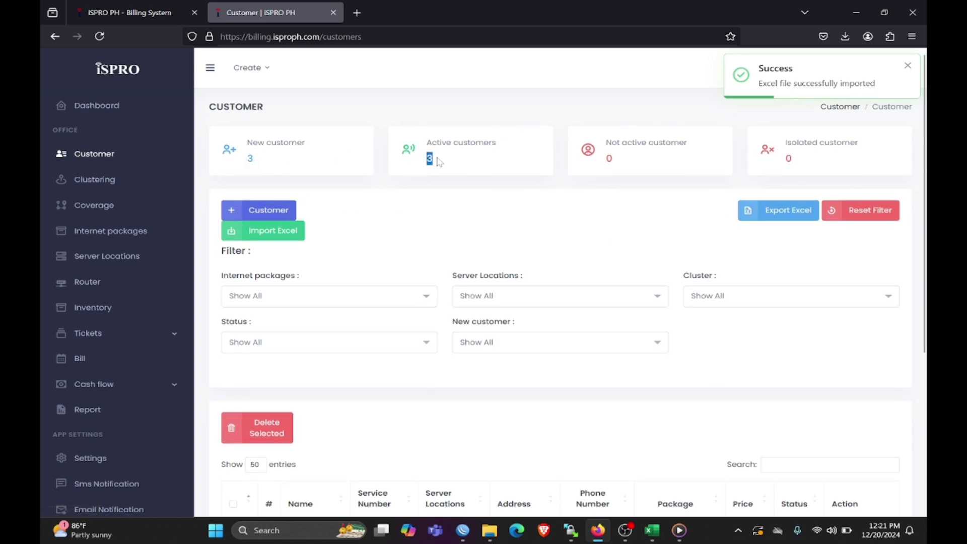
- Check Customer 1's and Customer 2's service numbers in the table, then open Customer 1's Action menu
scroll(429, 204, down, 5)
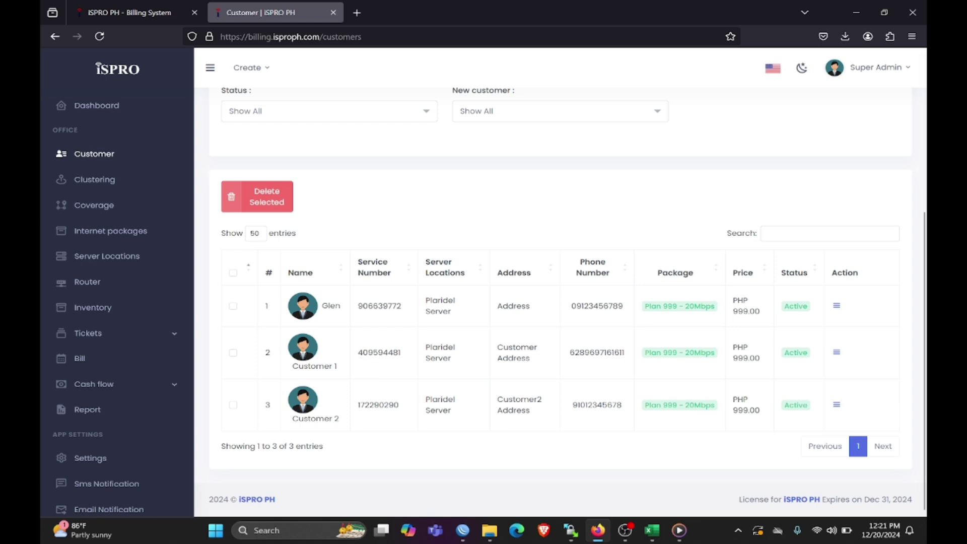
double_click(407, 355)
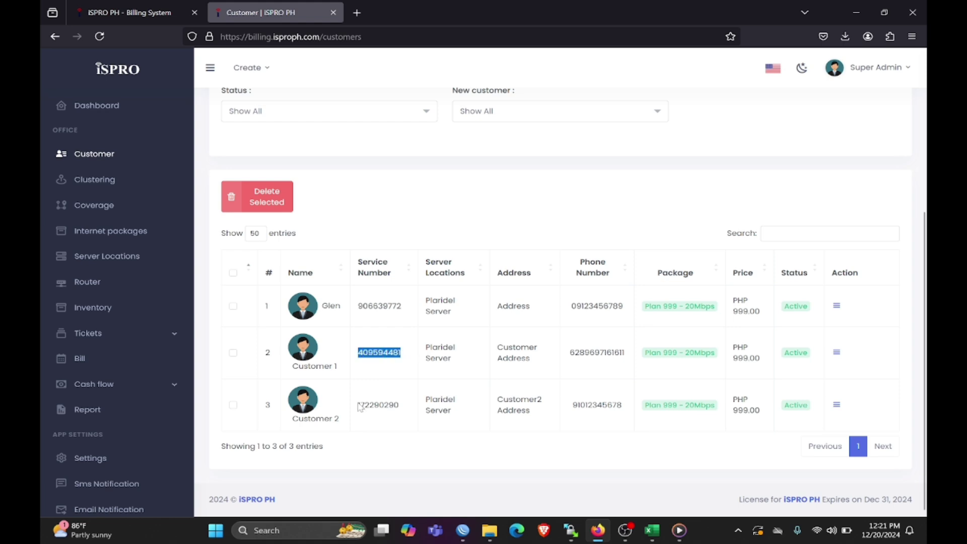
drag(358, 403, 402, 407)
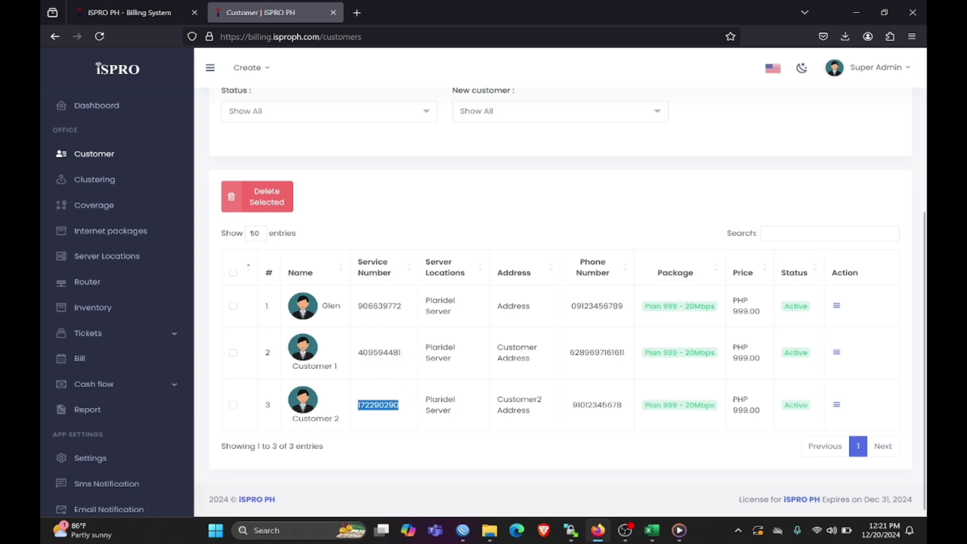
drag(357, 353, 402, 354)
click(407, 354)
click(399, 352)
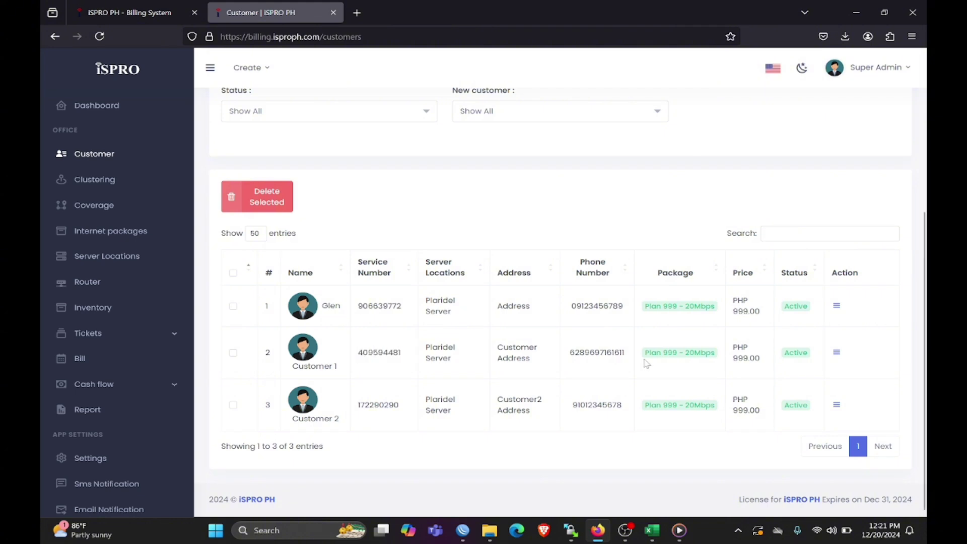
click(837, 354)
- Open Customer 1's Update form and replace the service number with 12345678
click(829, 374)
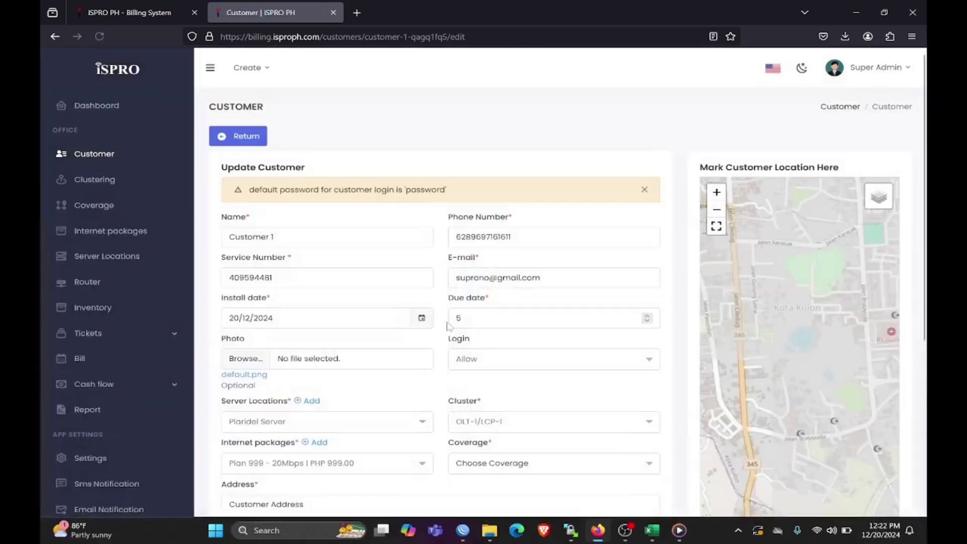
drag(275, 278, 228, 278)
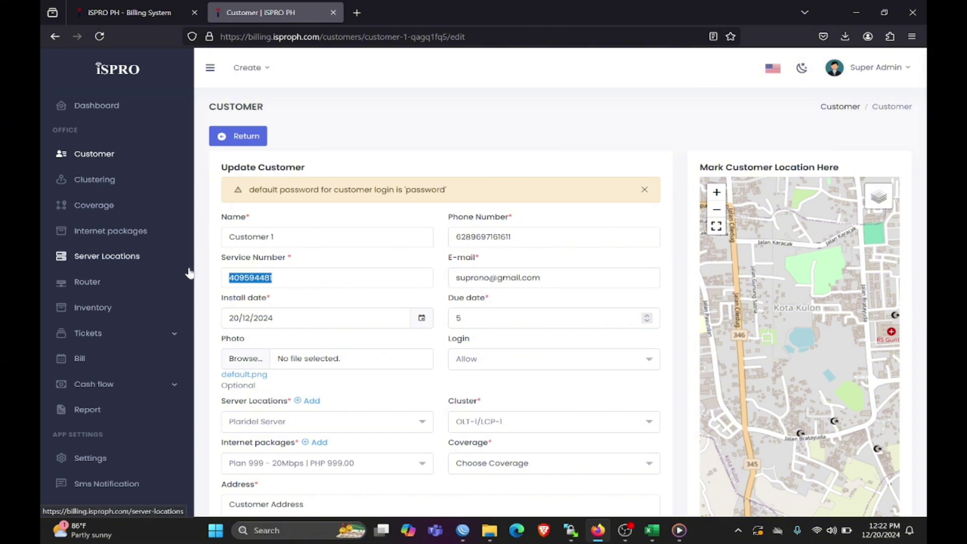
text(12345678)
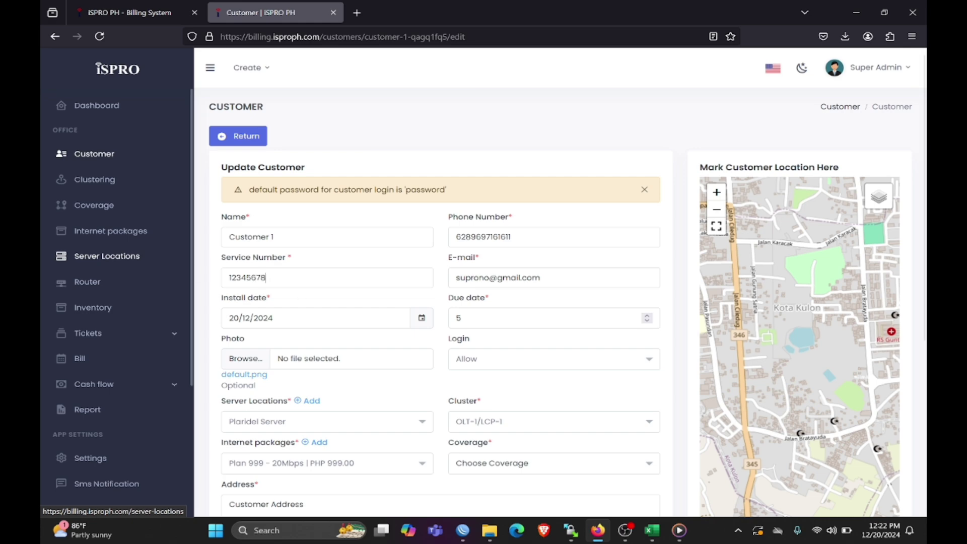
- Attempt to save, then dismiss the coverage-required and coordinate-required error messages
scroll(345, 358, down, 4)
scroll(247, 448, down, 1)
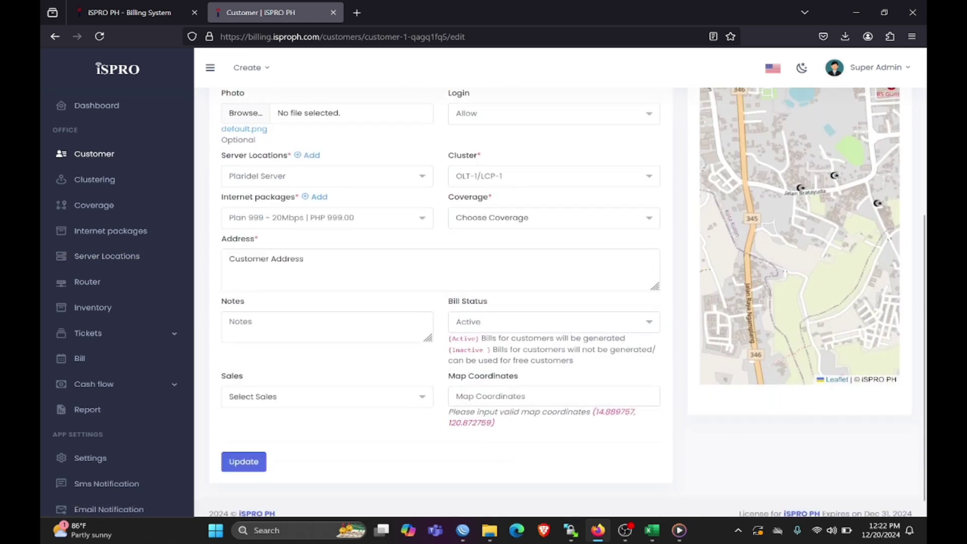
click(246, 448)
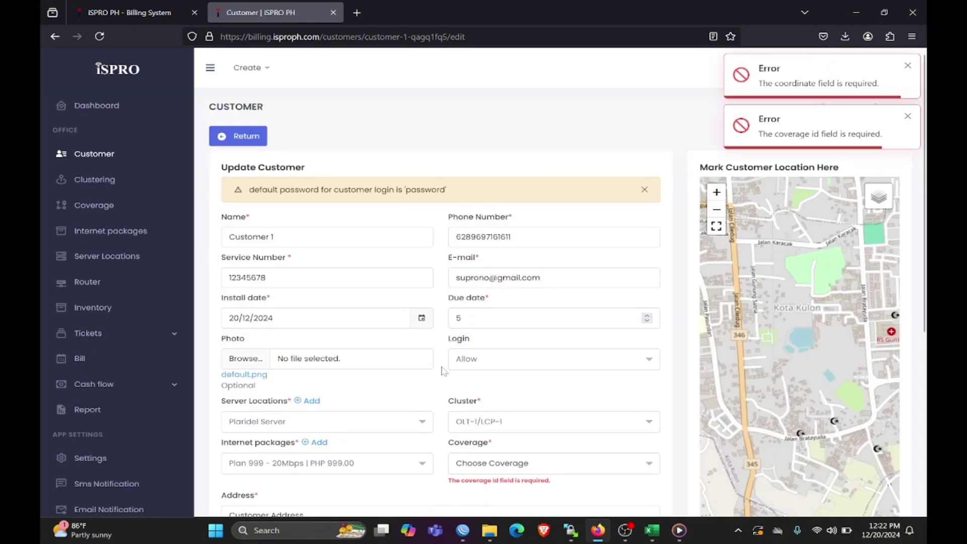
click(908, 117)
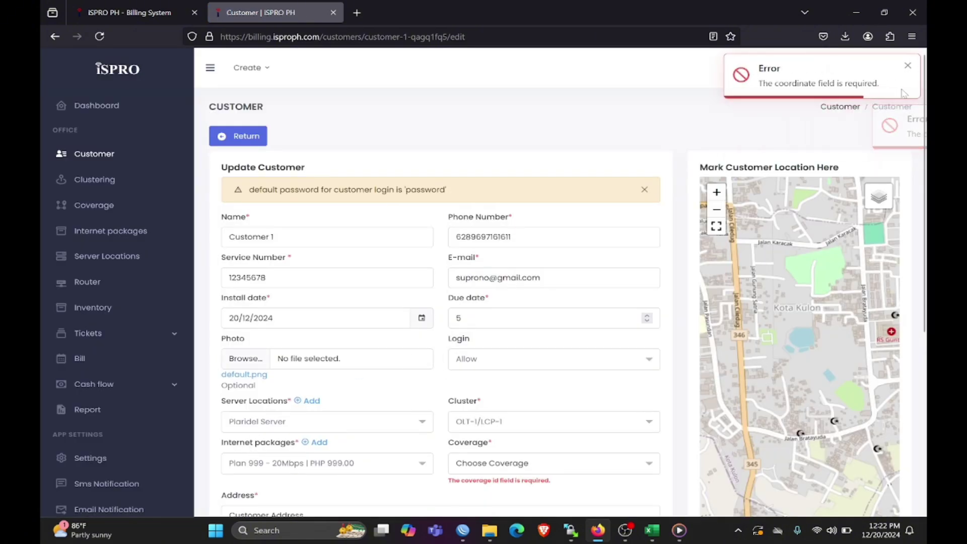
click(908, 68)
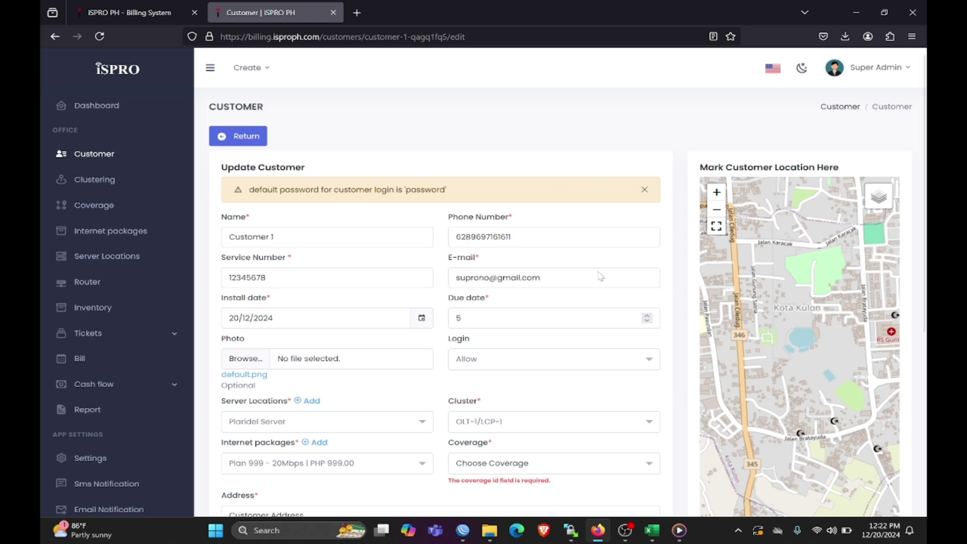
scroll(582, 330, down, 1)
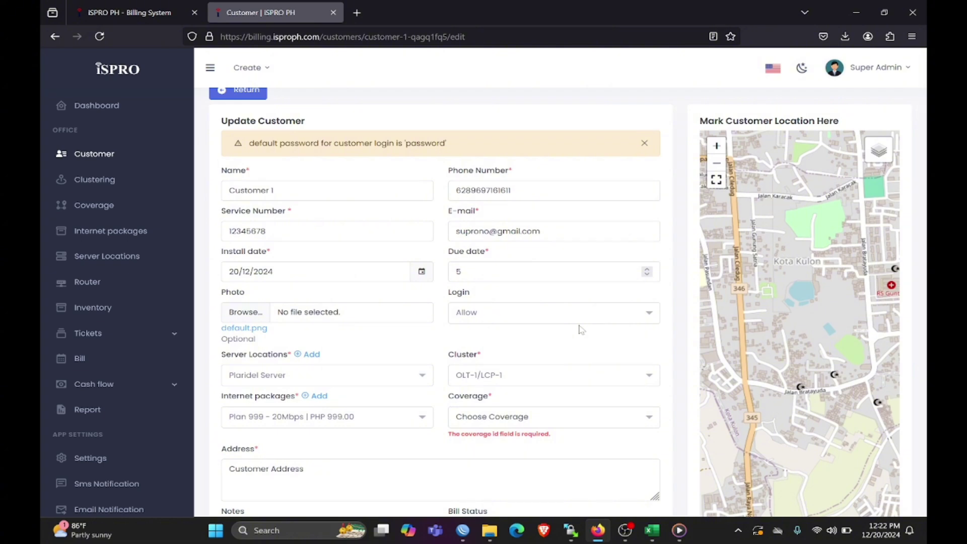
- Set Customer 1's coverage to LCP-1/NAP-1
click(539, 421)
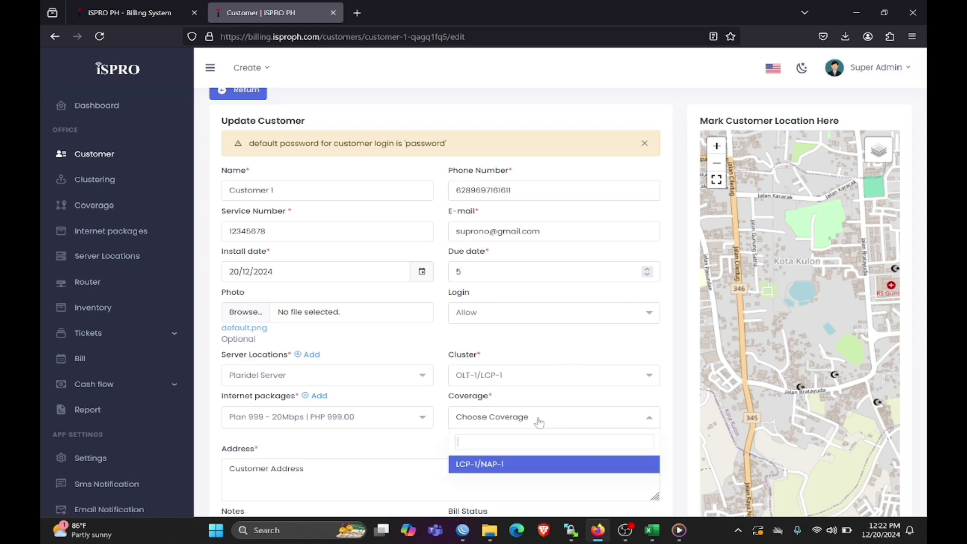
click(290, 234)
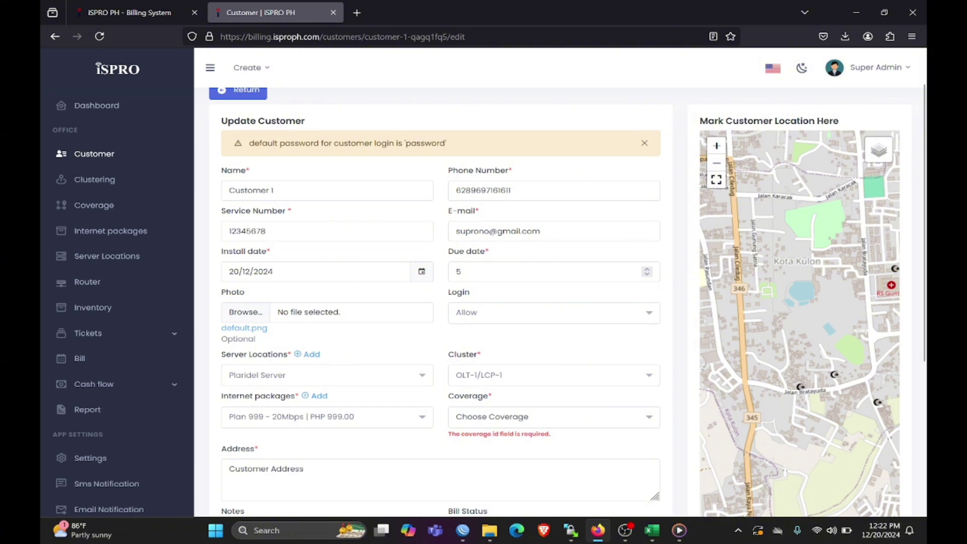
click(520, 418)
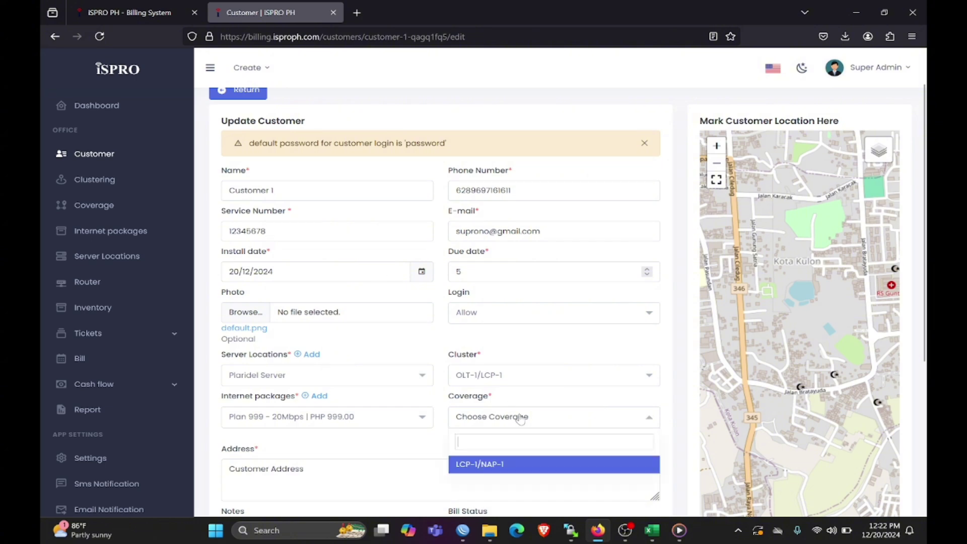
click(496, 469)
scroll(443, 444, down, 3)
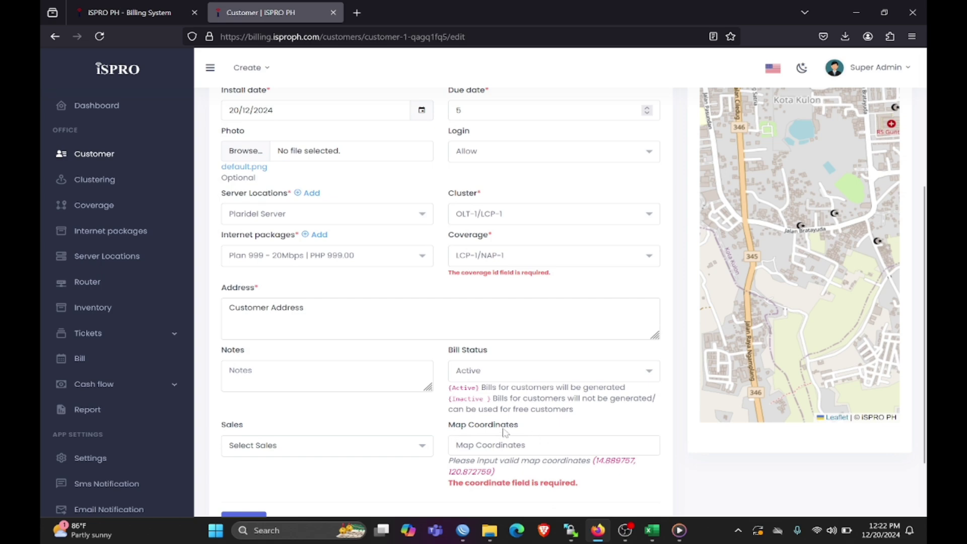
scroll(526, 424, up, 3)
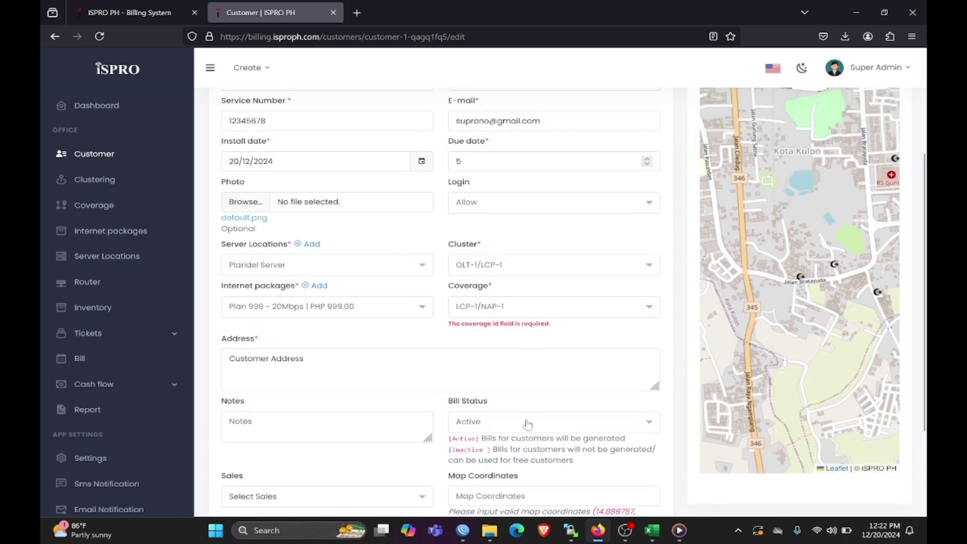
scroll(770, 340, down, 5)
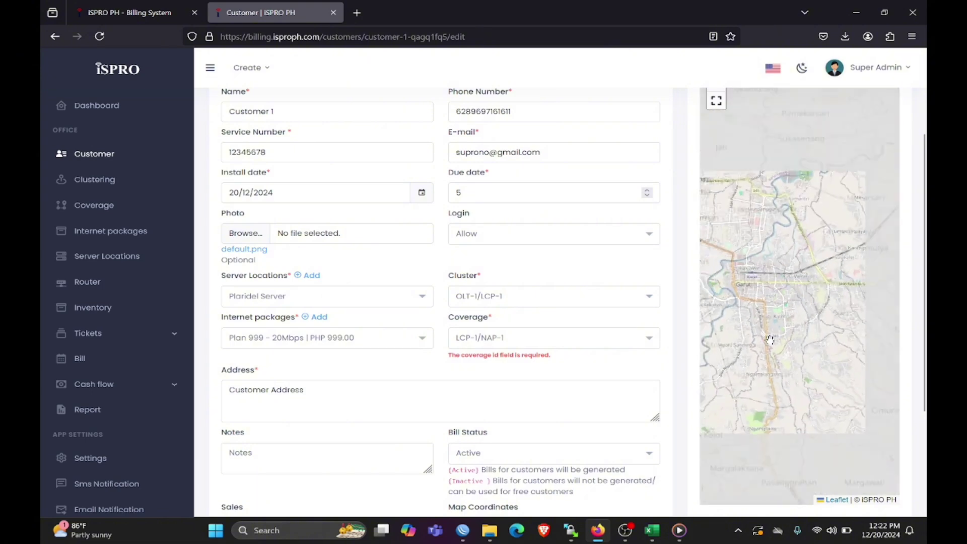
scroll(770, 340, down, 5)
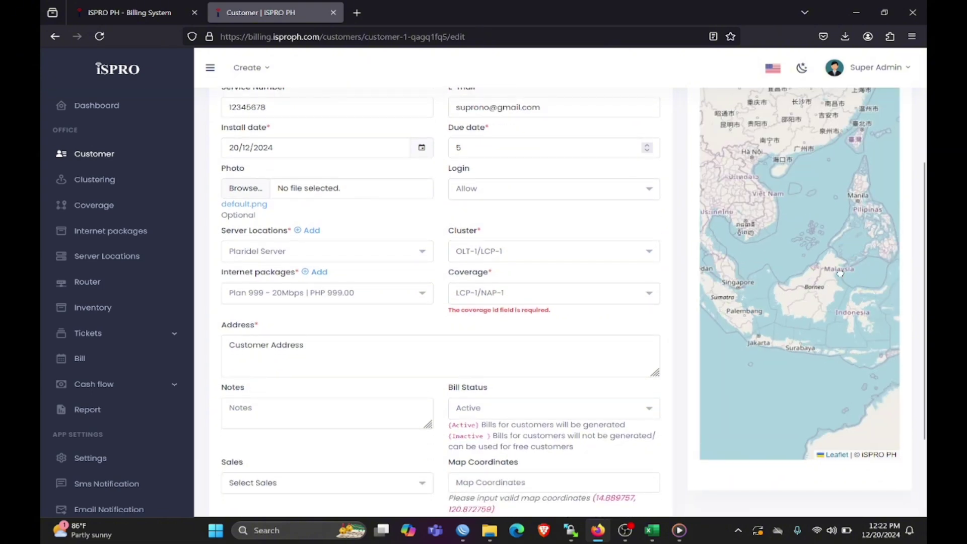
drag(874, 168, 808, 311)
scroll(808, 311, up, 5)
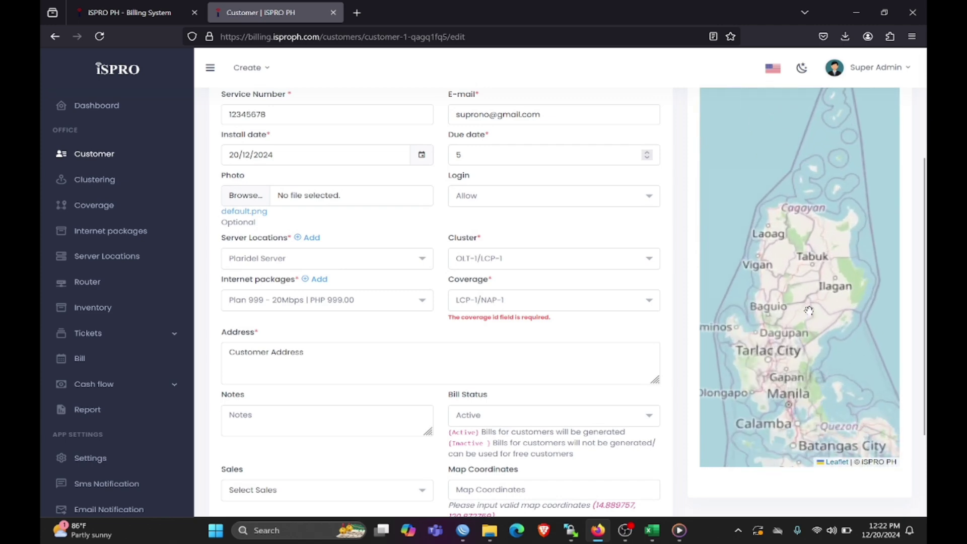
drag(795, 379, 837, 343)
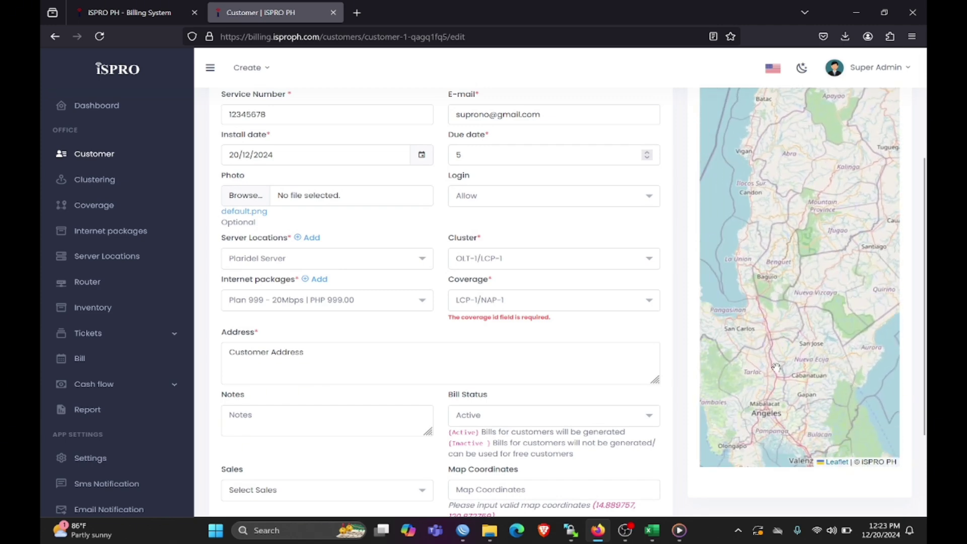
drag(808, 413, 801, 361)
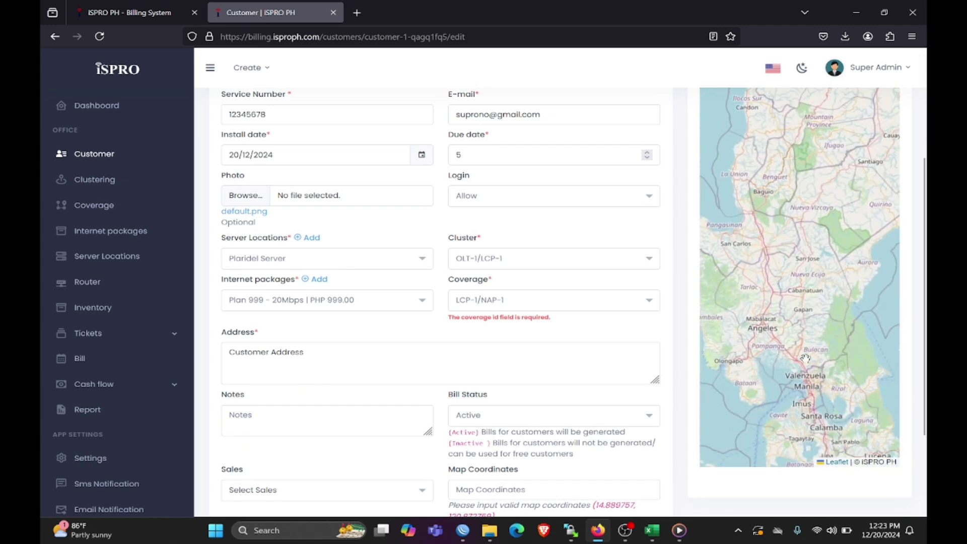
scroll(801, 360, up, 5)
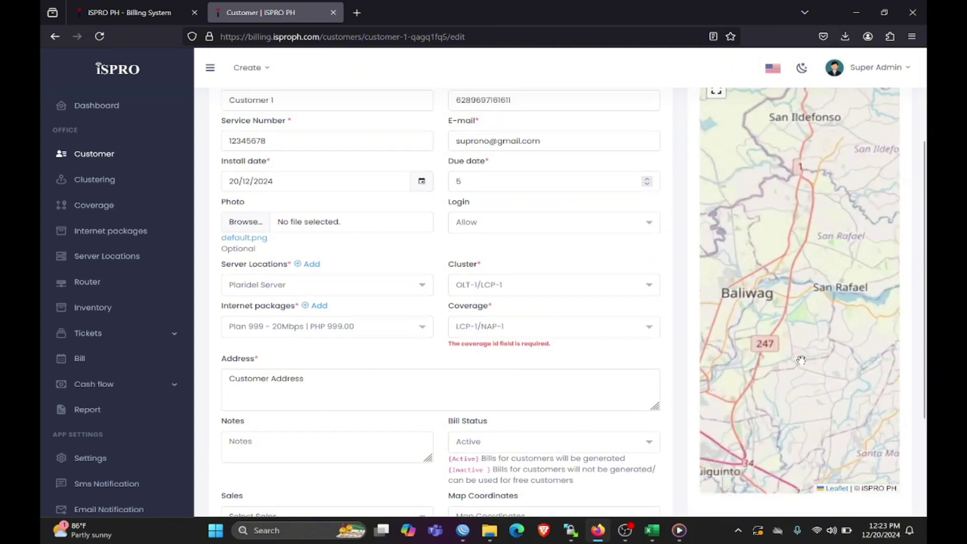
drag(762, 360, 877, 326)
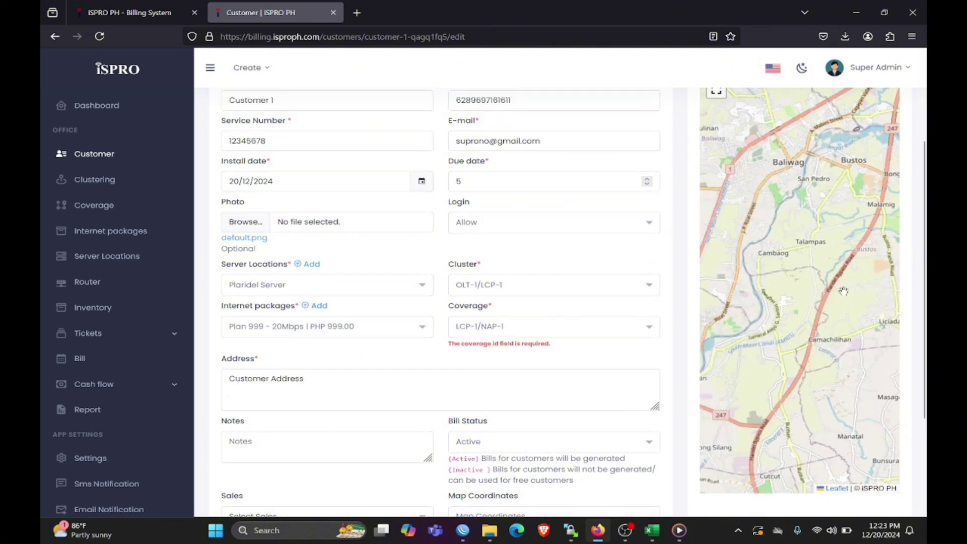
click(815, 238)
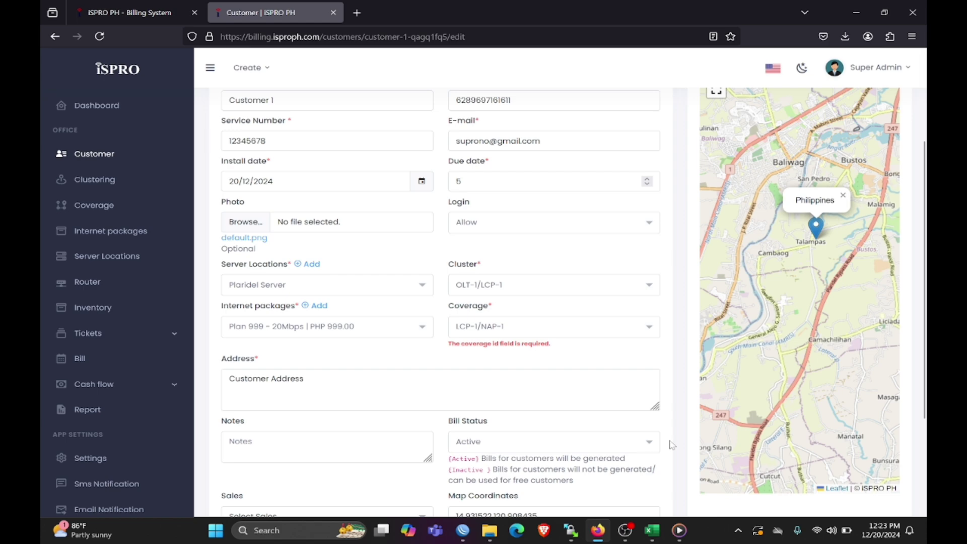
scroll(630, 359, down, 3)
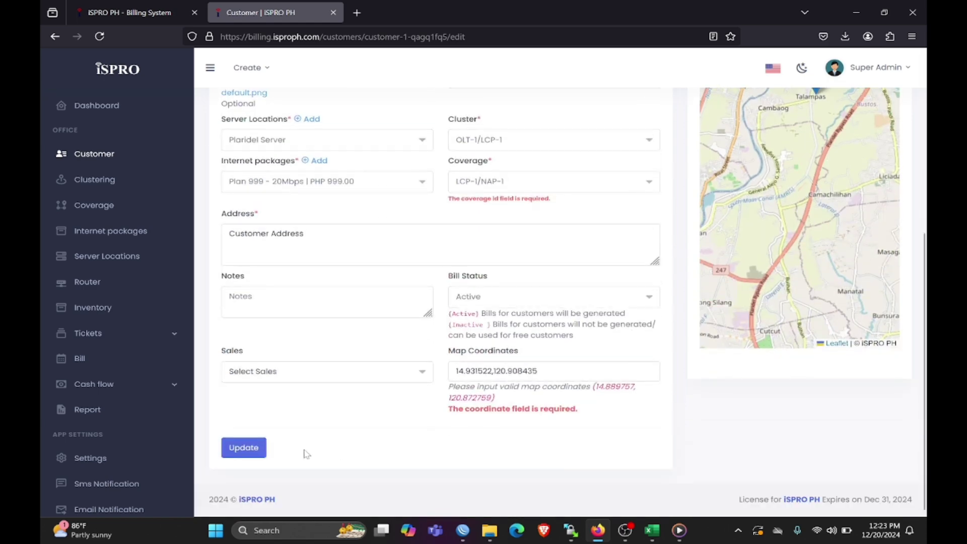
- Save Customer 1's update and confirm service number 12345678 in the customer list
click(244, 448)
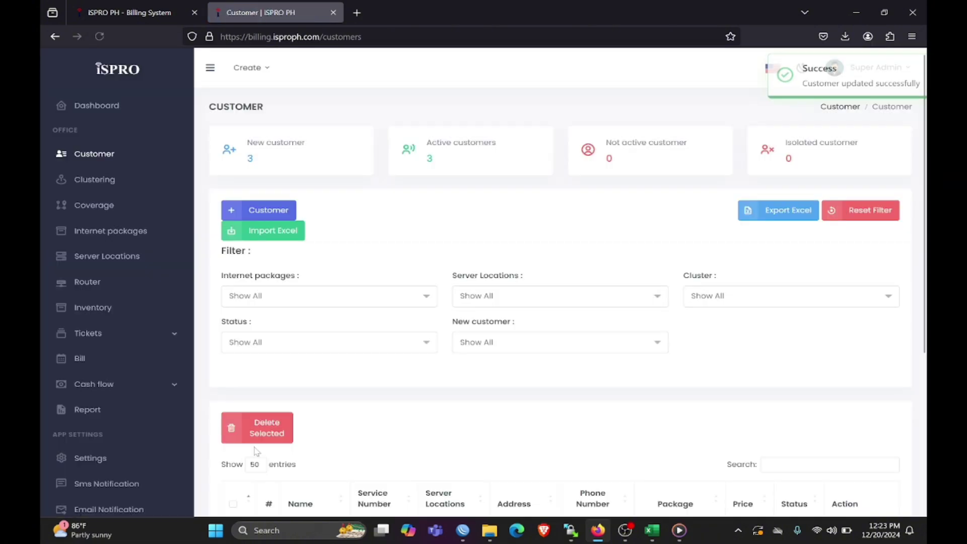
scroll(256, 451, down, 3)
scroll(257, 452, down, 2)
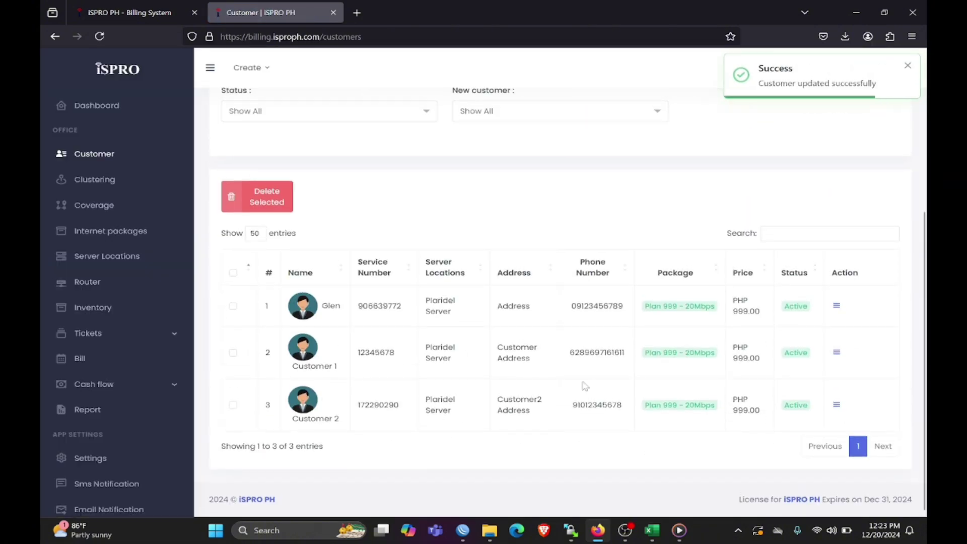
click(838, 354)
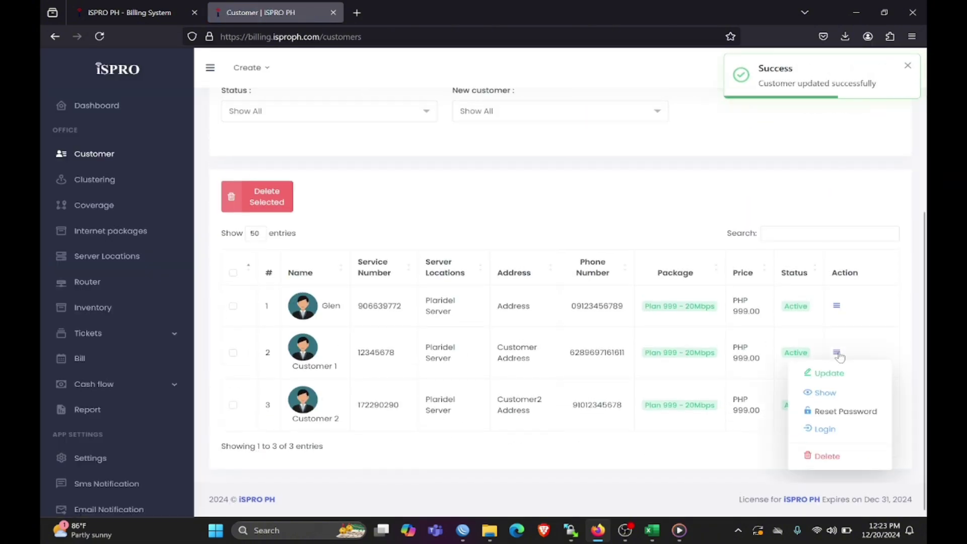
click(728, 460)
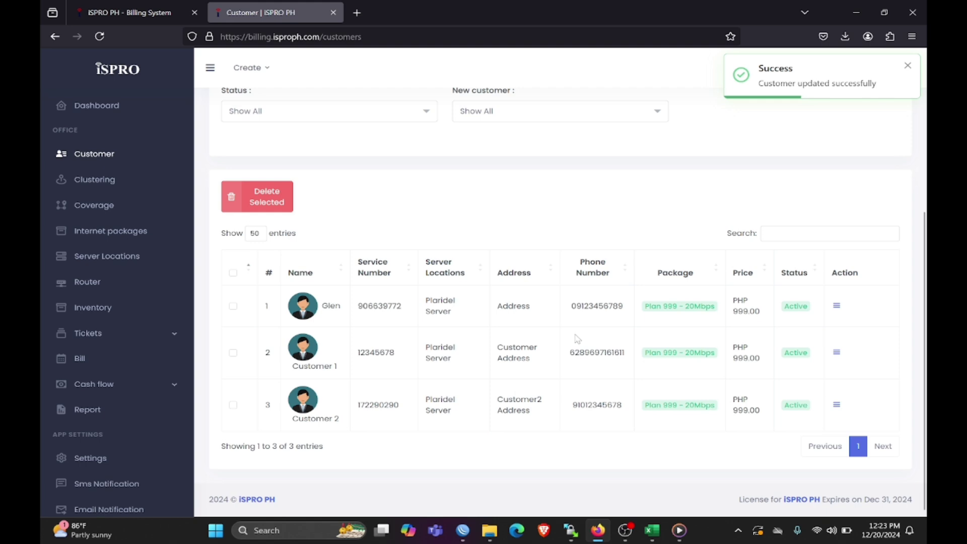
scroll(578, 339, up, 4)
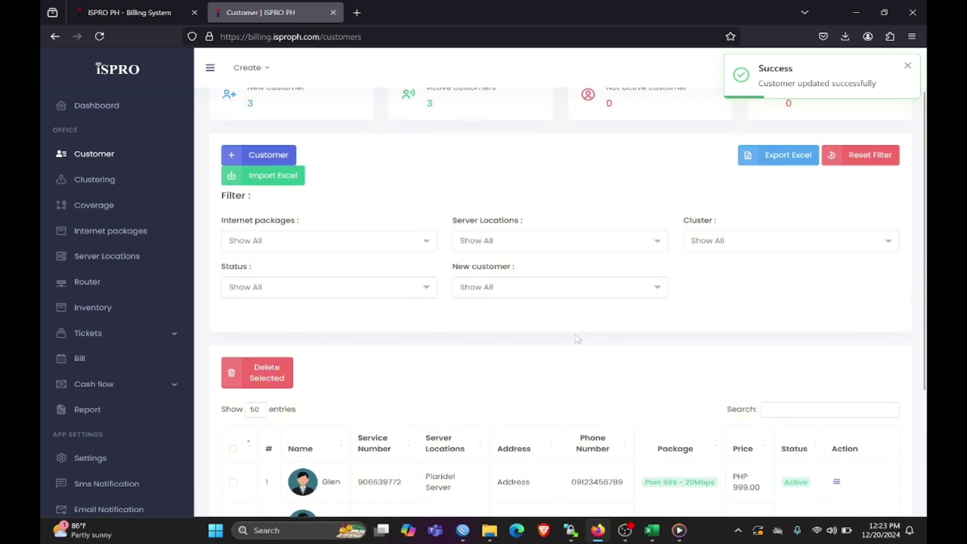
scroll(578, 339, up, 1)
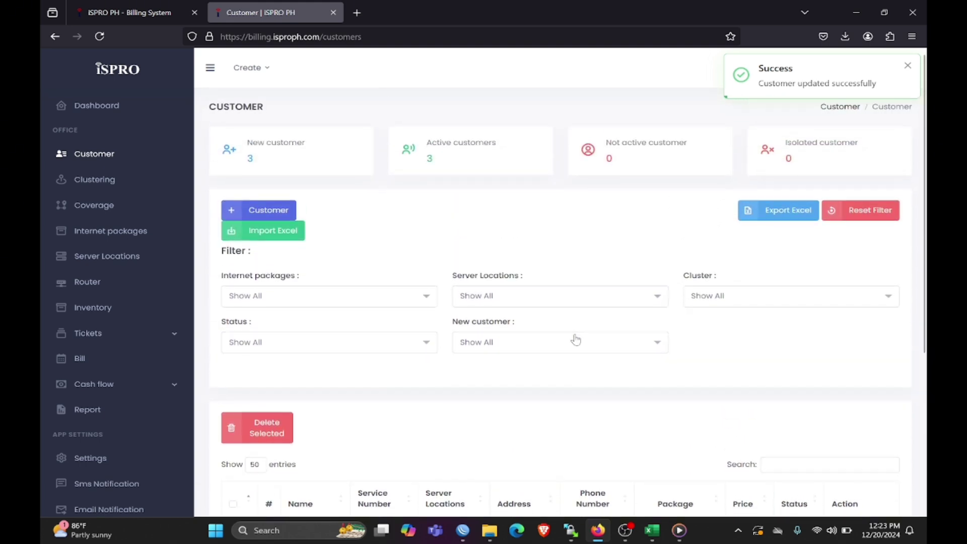